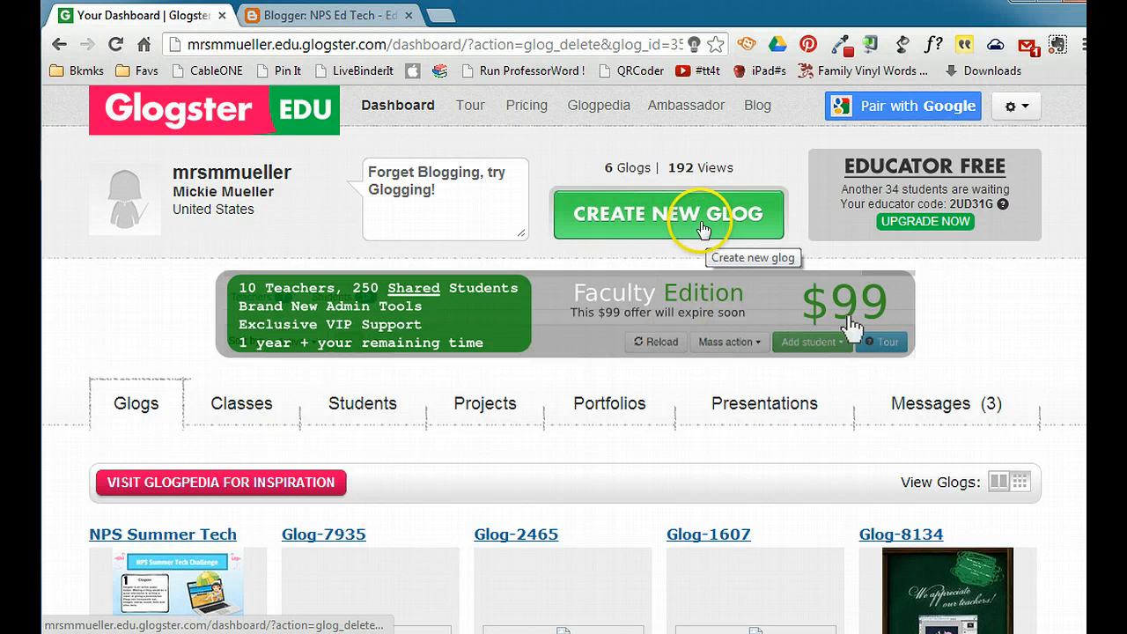
- Create a new glog from the Vertical template and hide the floating tools bar
left_click(652, 222)
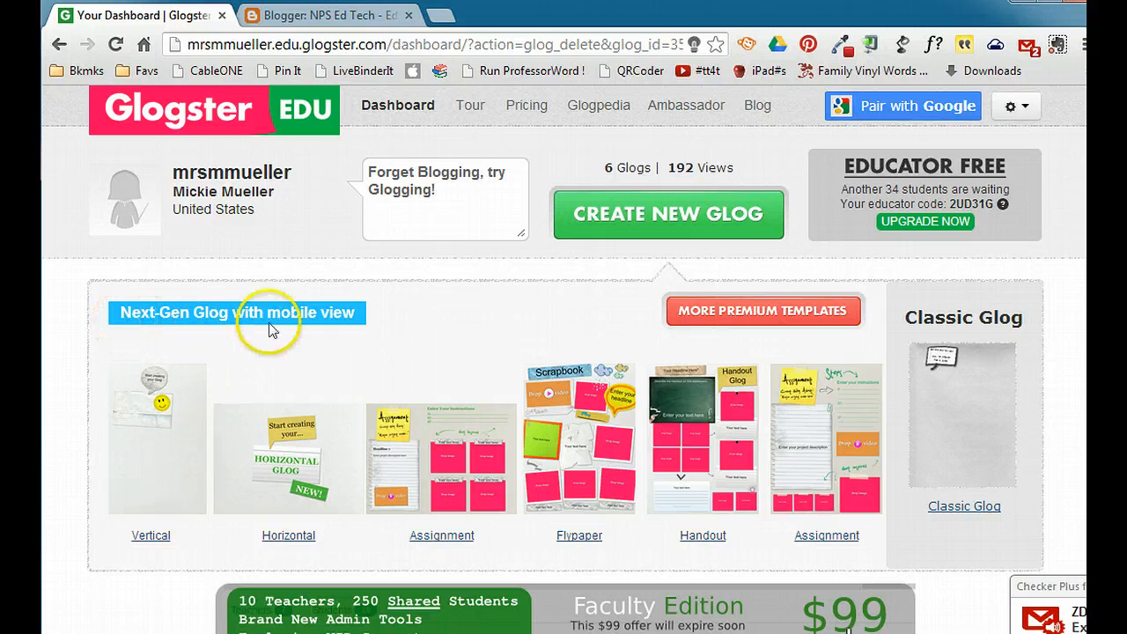
left_click(146, 479)
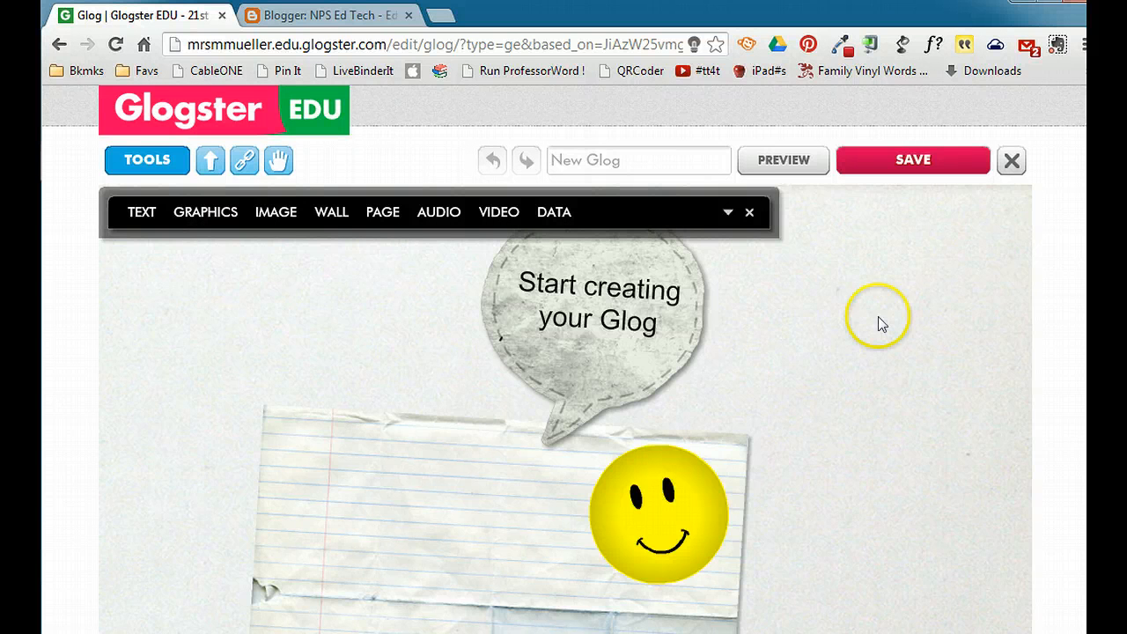
left_click(749, 216)
left_click(123, 160)
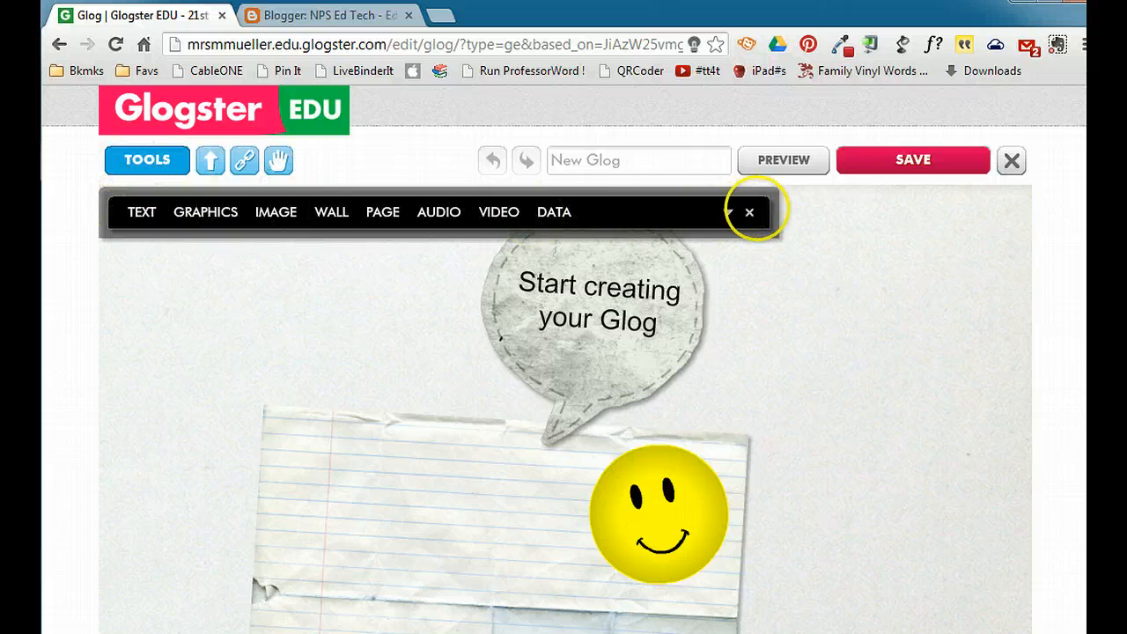
left_click(749, 213)
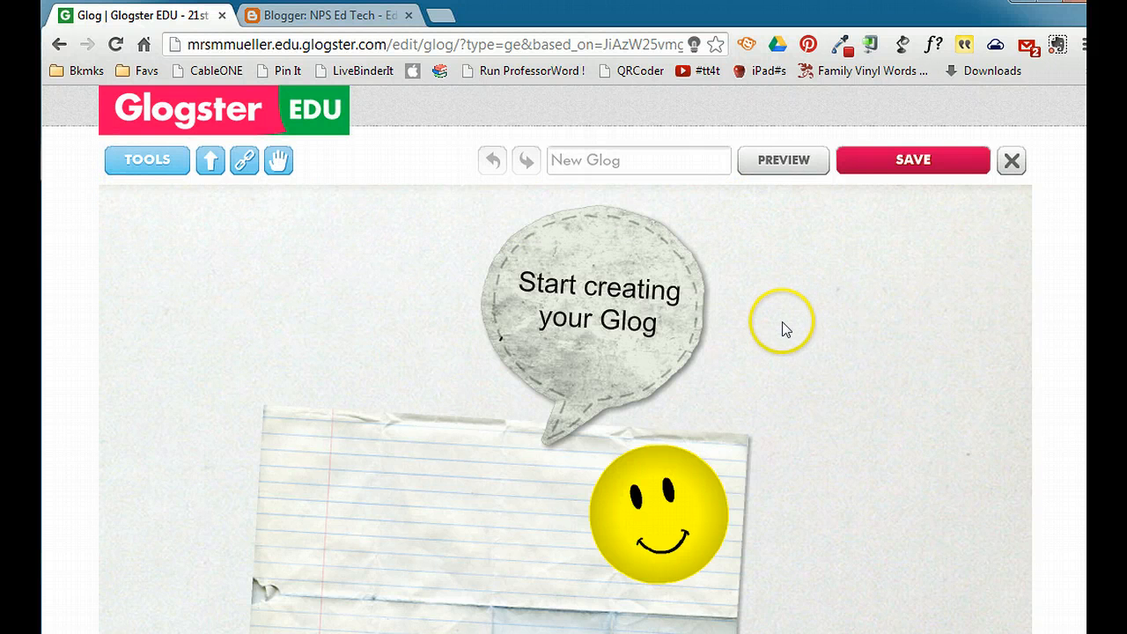
- Delete the "Start creating your Glog" speech bubble from the template
left_click(631, 254)
left_click(375, 530)
left_click(723, 511)
left_click(511, 361)
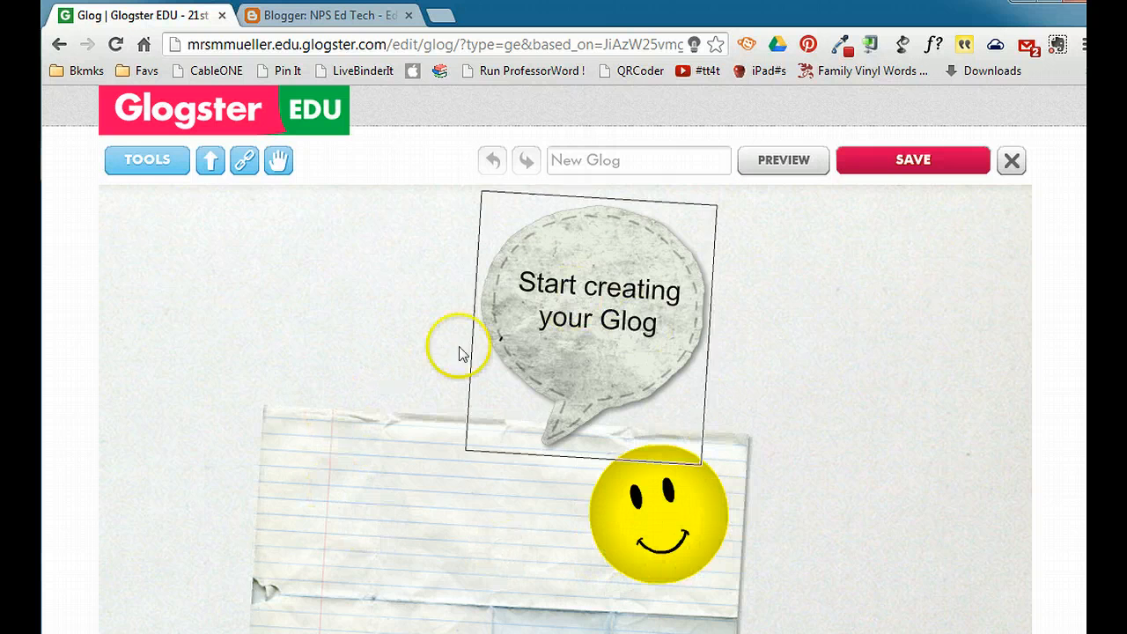
left_click(318, 335)
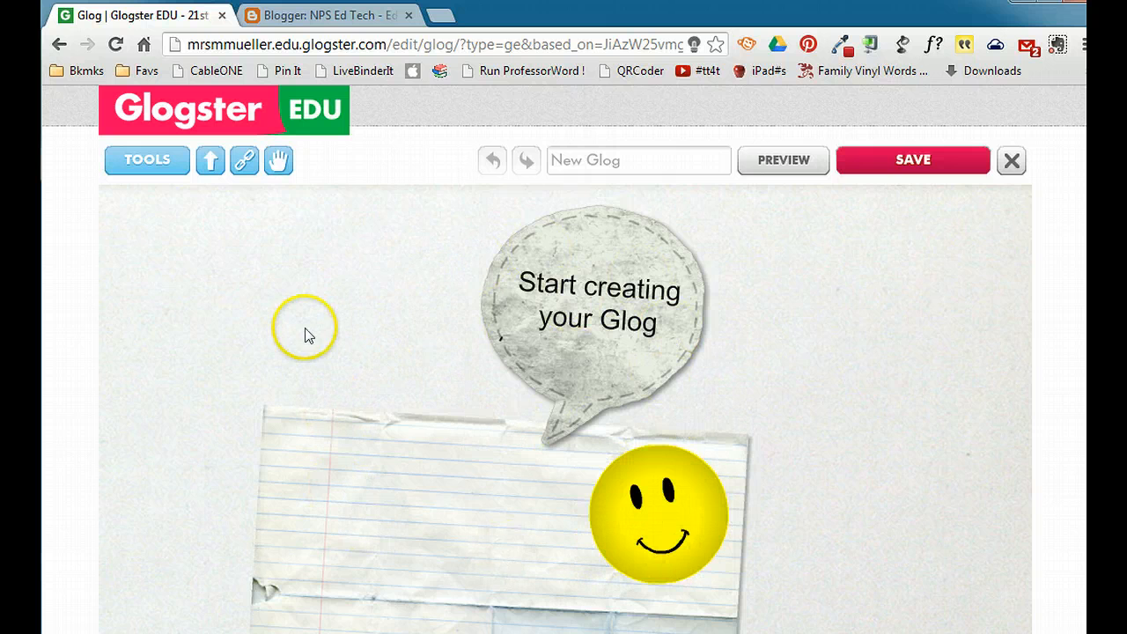
left_click(581, 263)
left_click(627, 262)
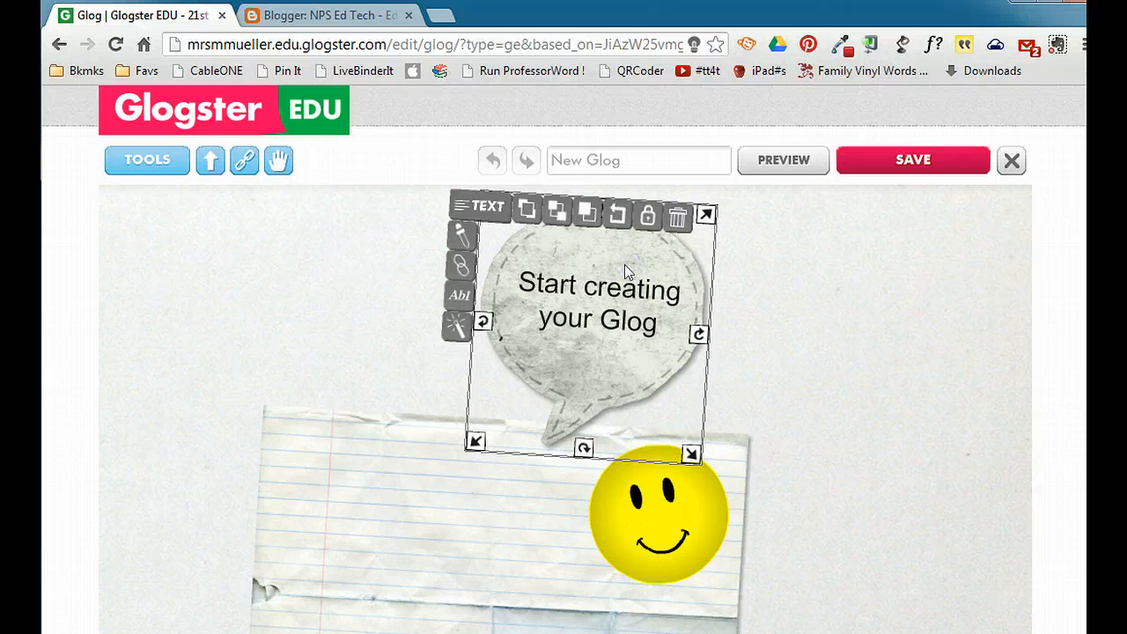
left_click(678, 218)
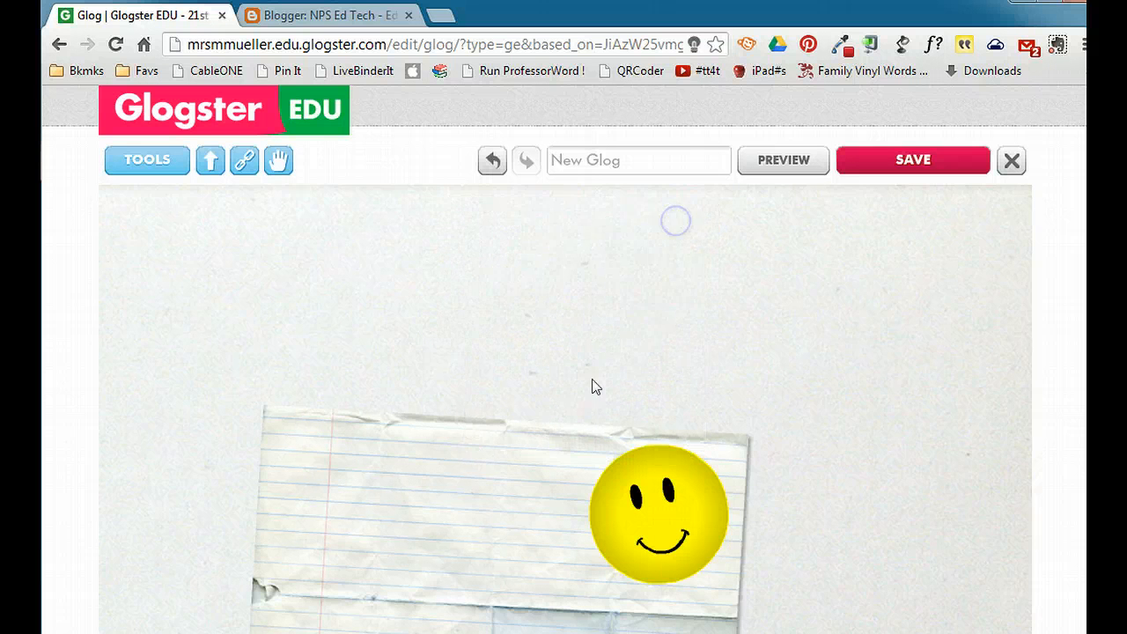
- Delete the lined paper image and the yellow smiley graphic to leave the glog blank
left_click(337, 474)
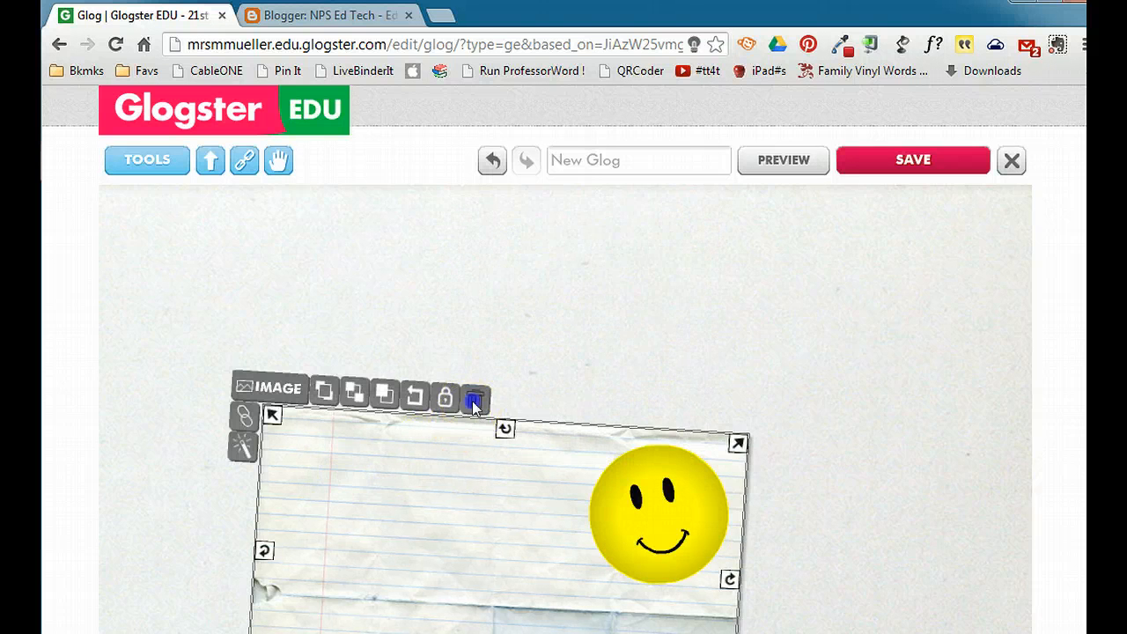
left_click(473, 401)
left_click(665, 509)
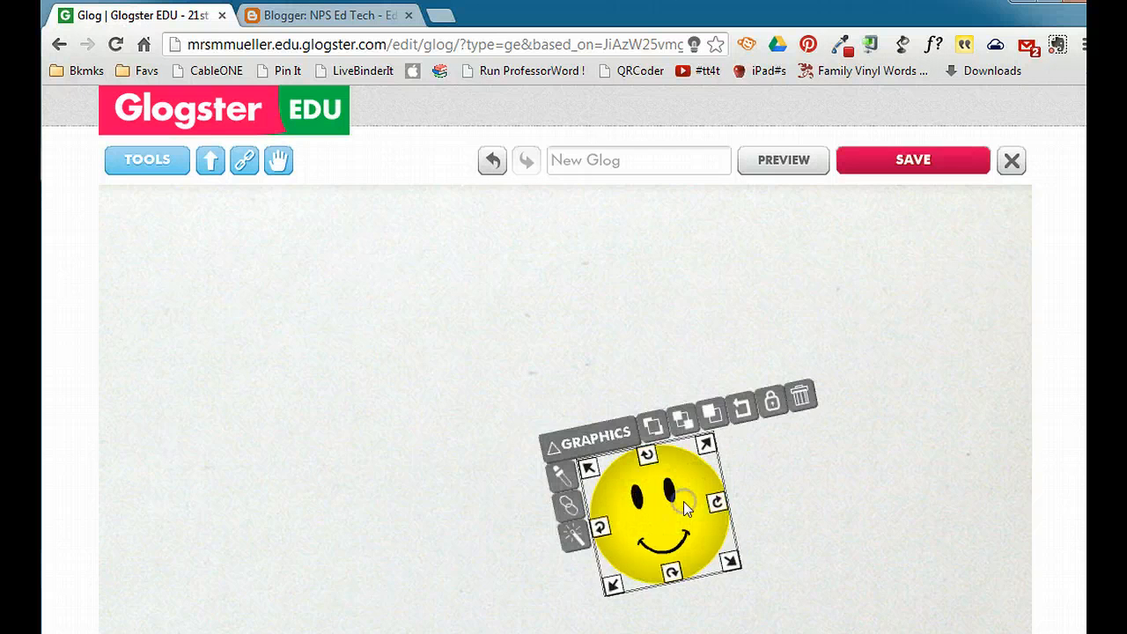
left_click(801, 398)
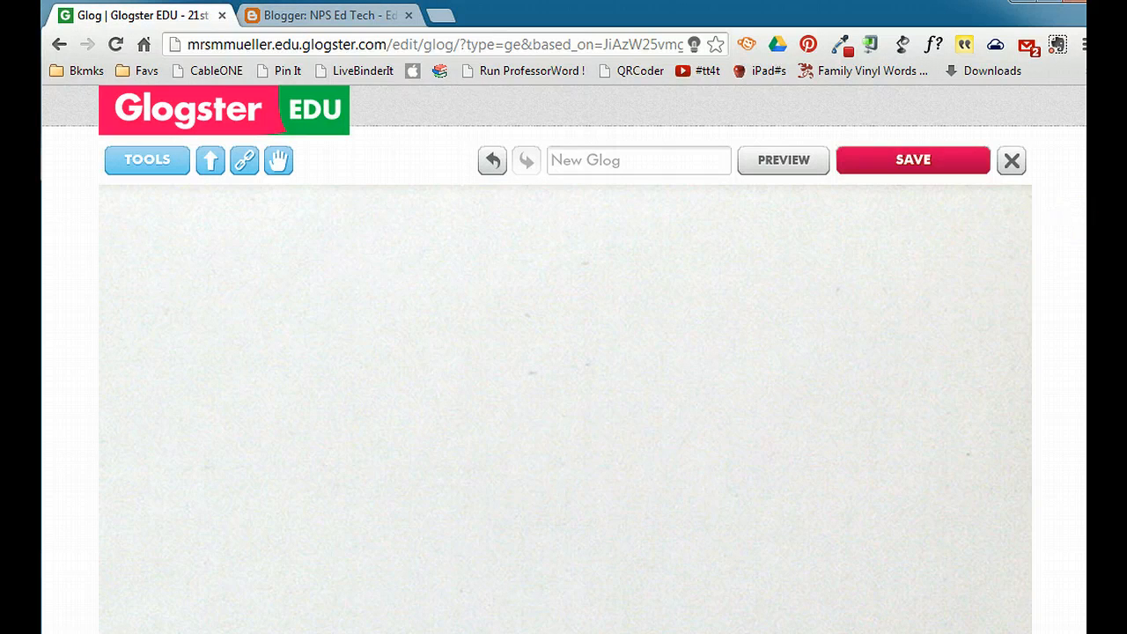
scroll(981, 303, "down", 5)
scroll(520, 491, "up", 5)
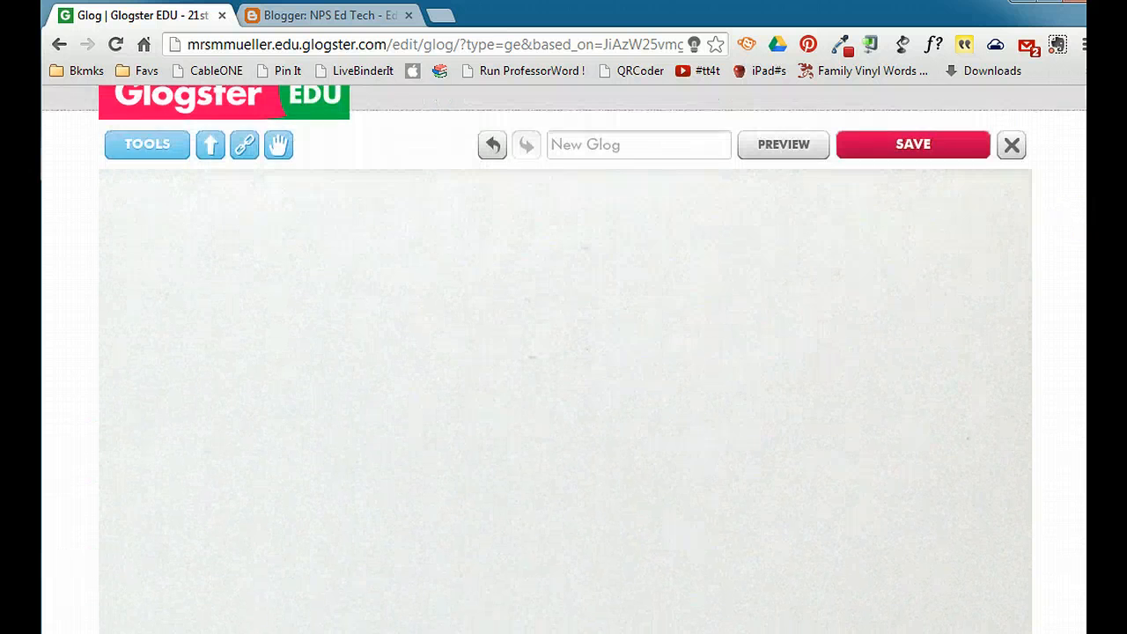
- Browse the wall backgrounds in the gallery's Start folder and the solid color options
left_click(146, 169)
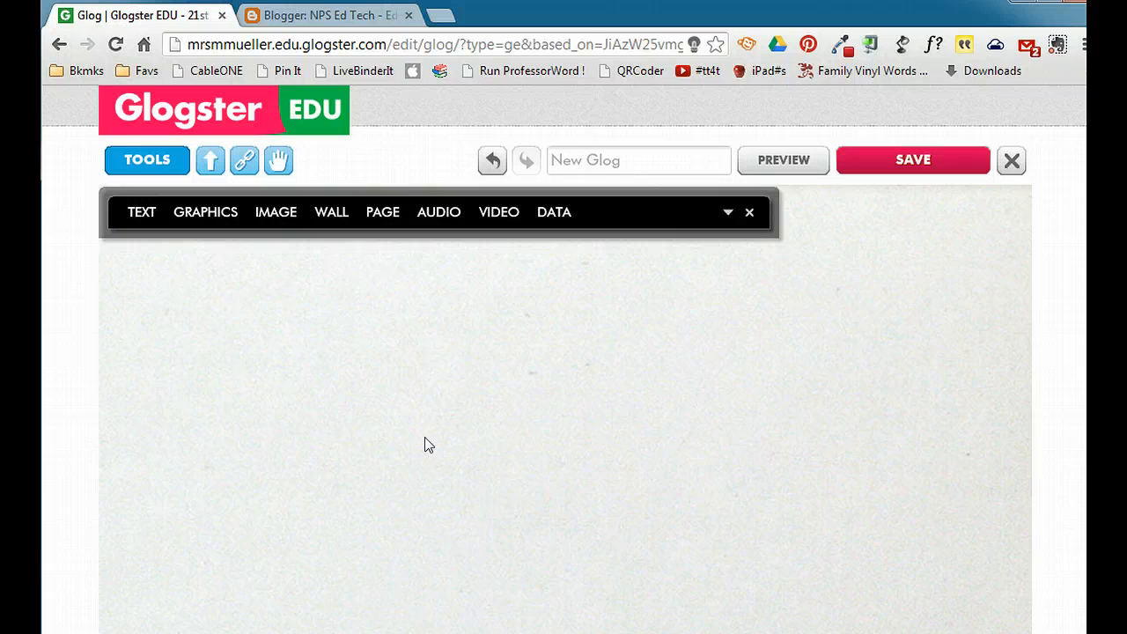
left_click(333, 213)
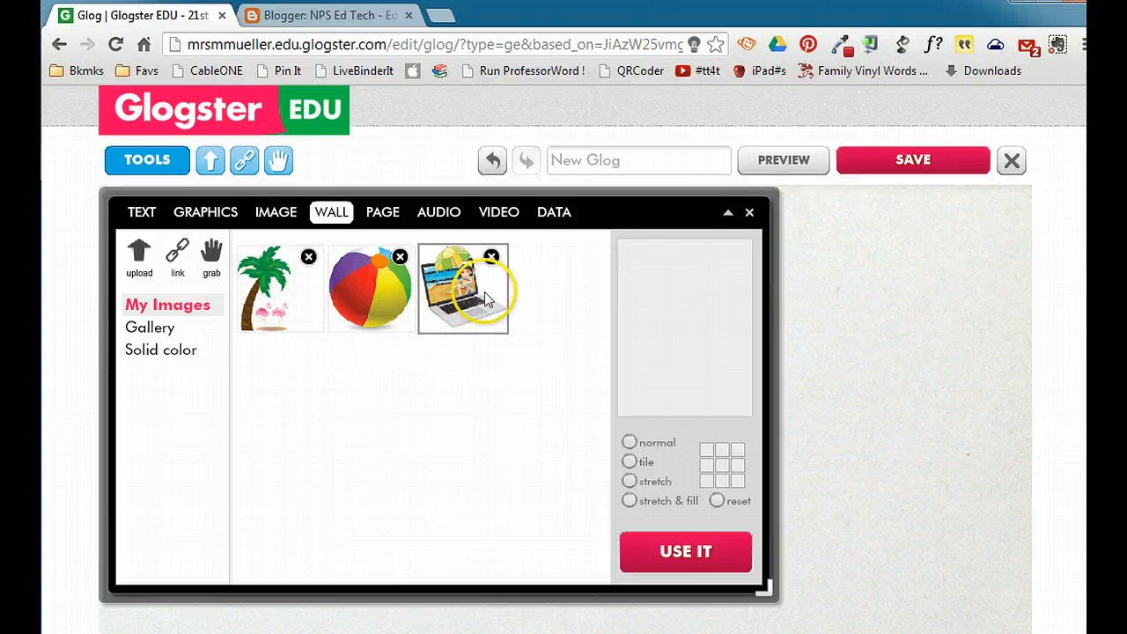
left_click(153, 329)
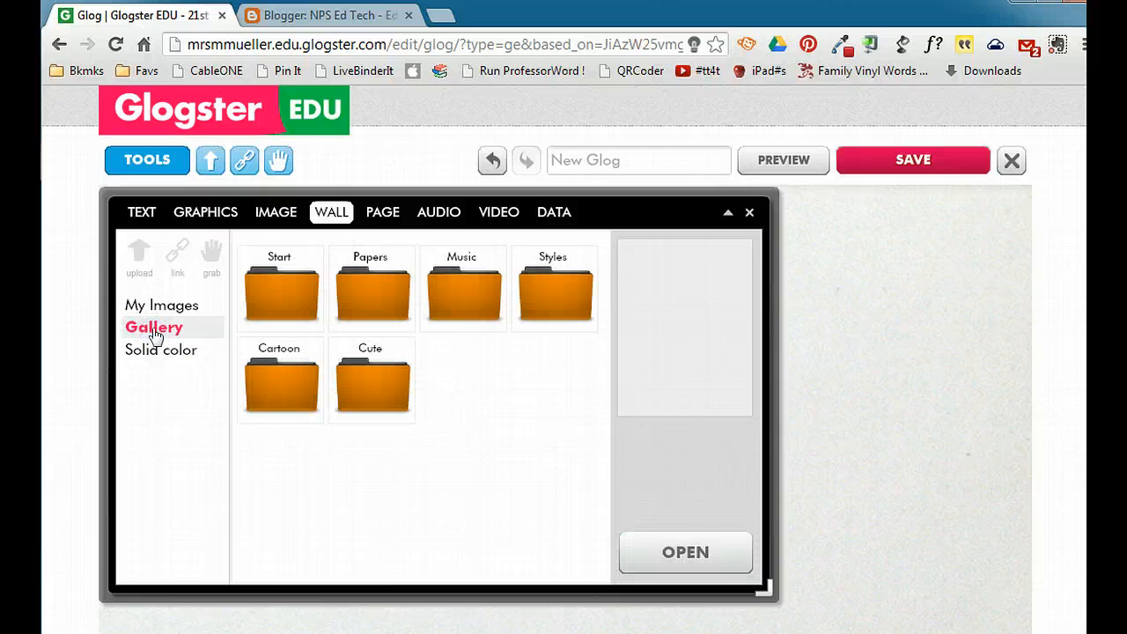
left_click(277, 304)
left_click(686, 553)
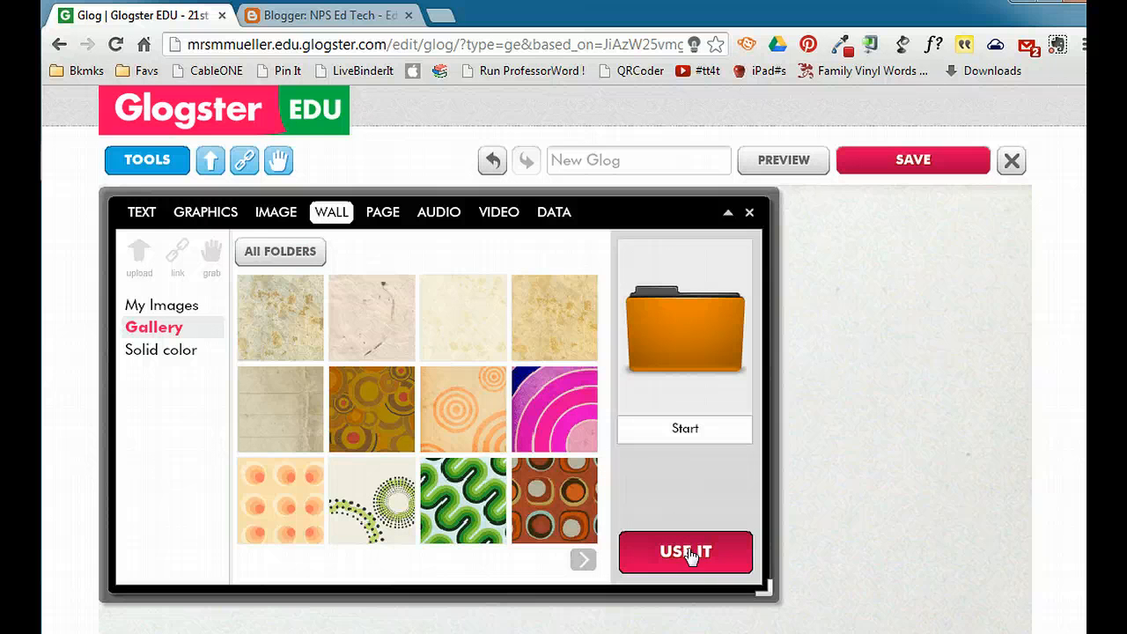
left_click(583, 561)
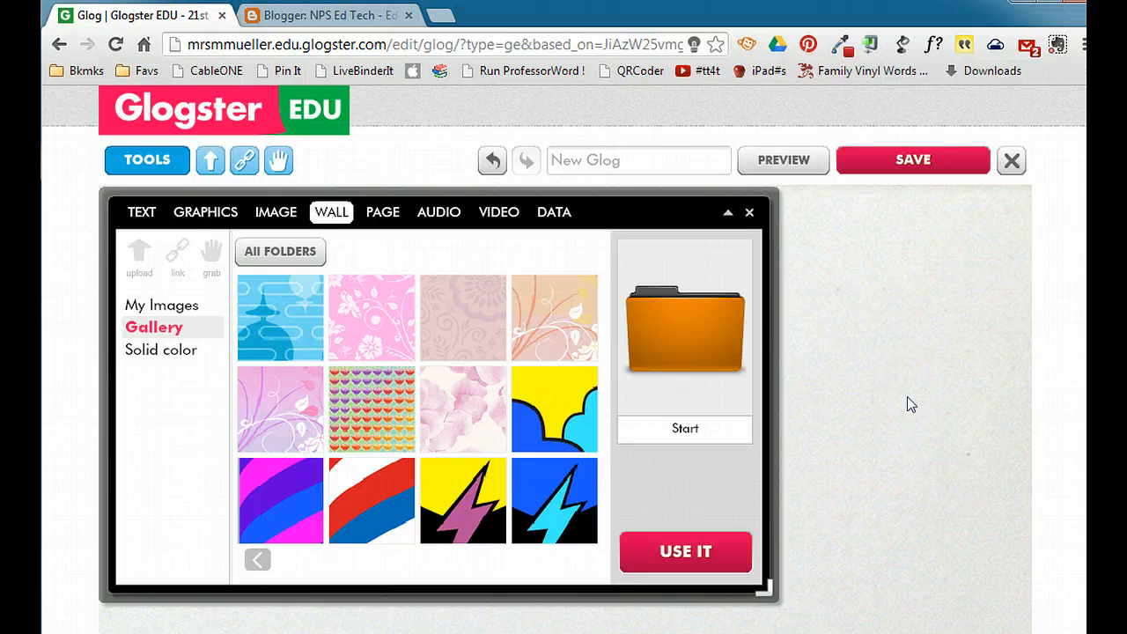
left_click(142, 352)
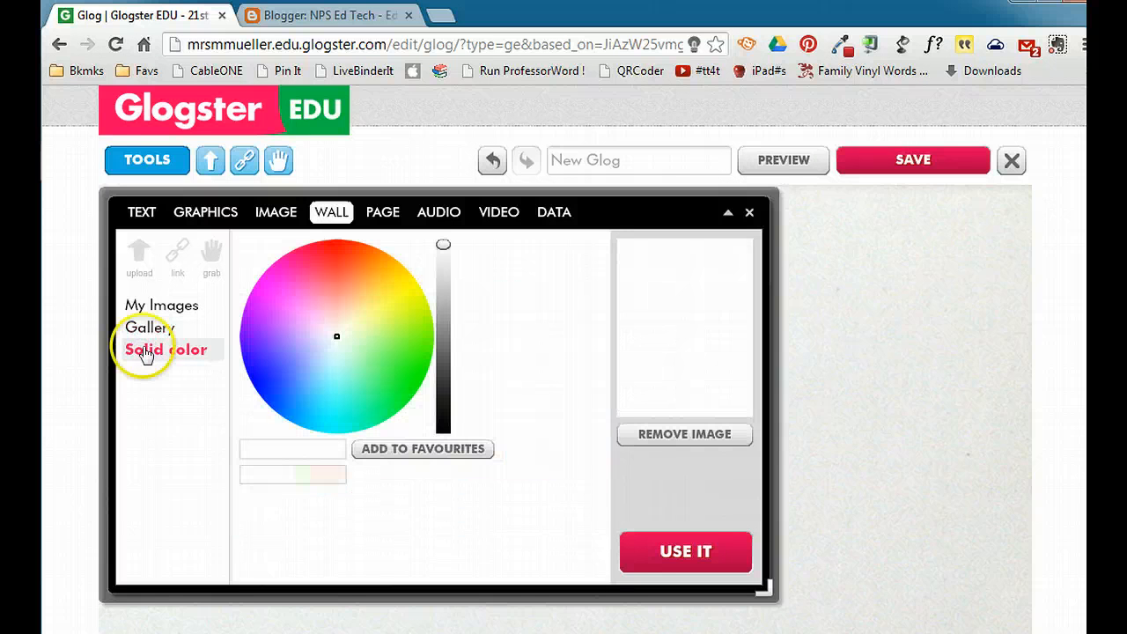
- Set the glog's wall to the plain beige paper from the gallery's Papers folder
left_click(144, 328)
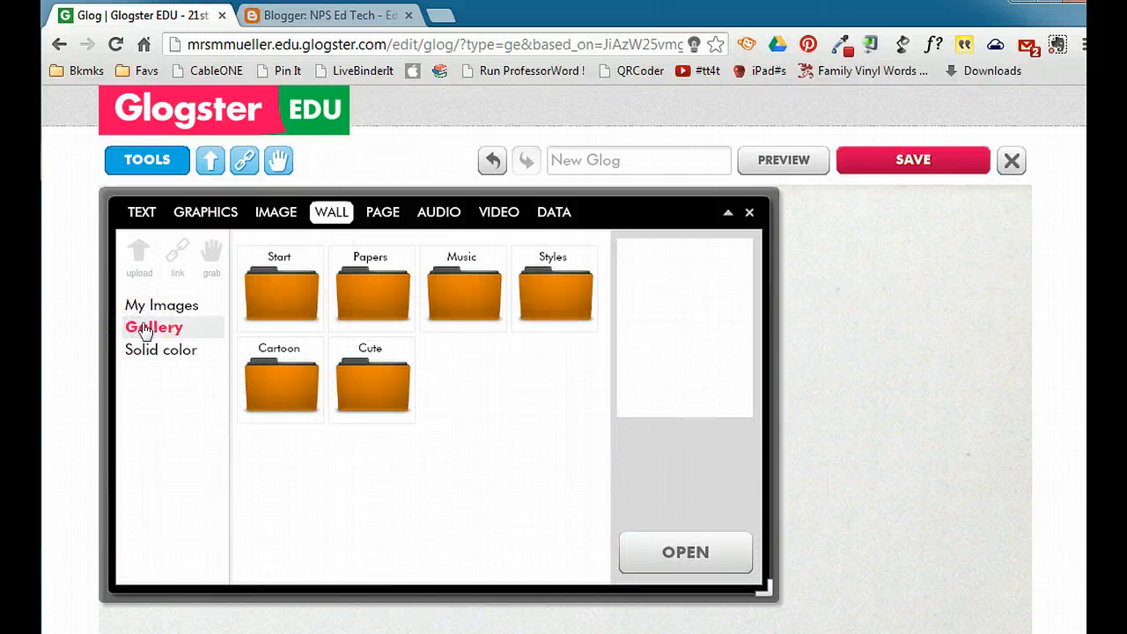
left_click(377, 291)
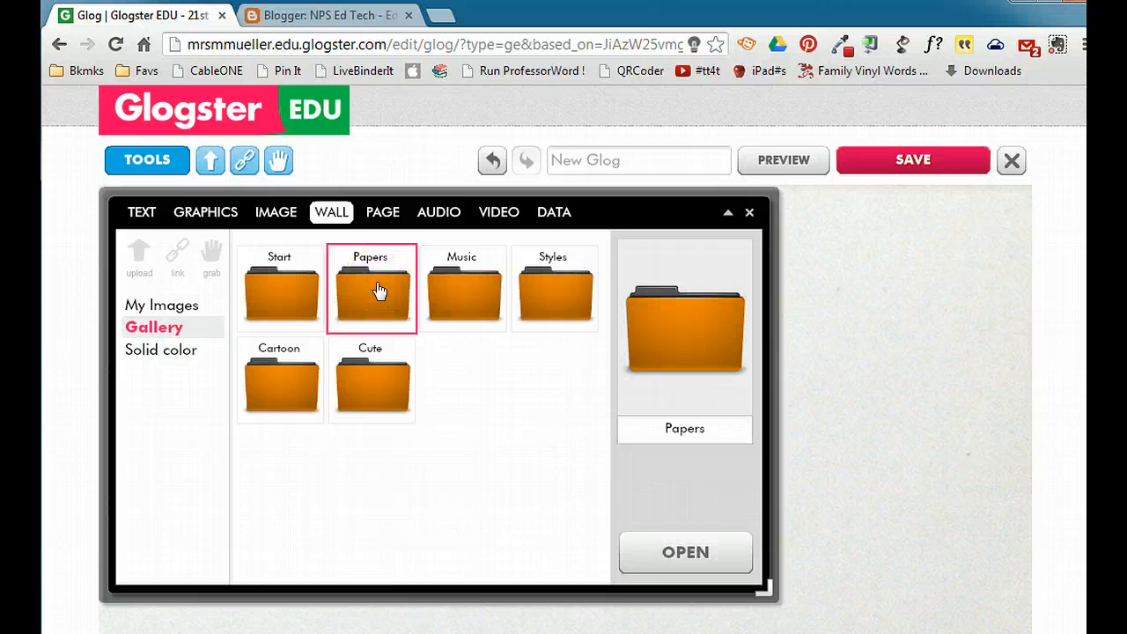
left_click(685, 553)
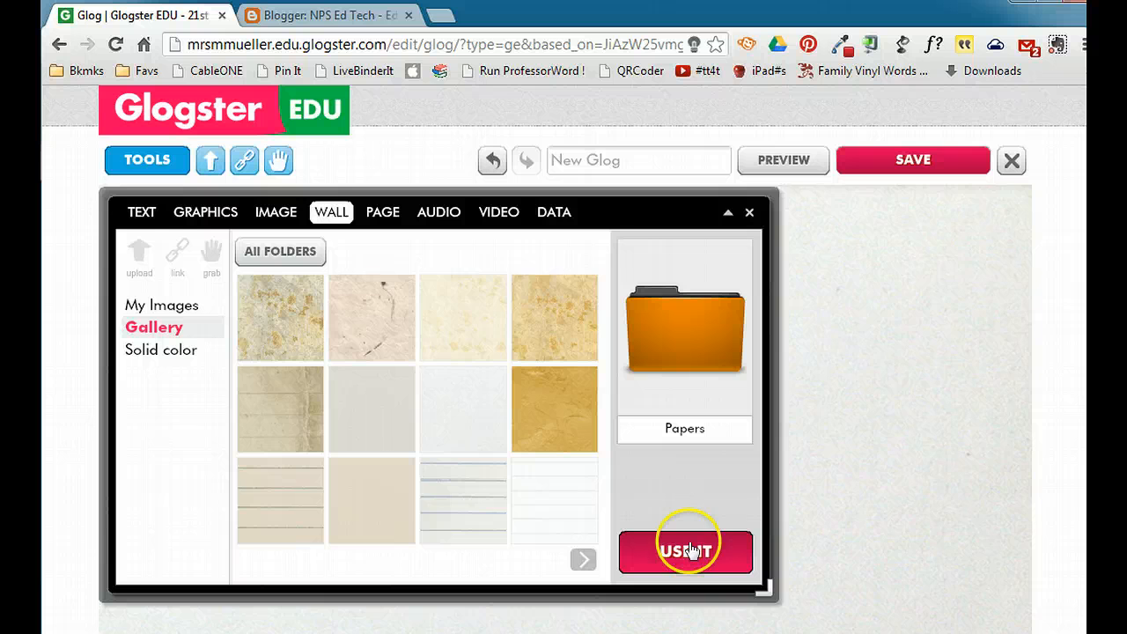
left_click(370, 501)
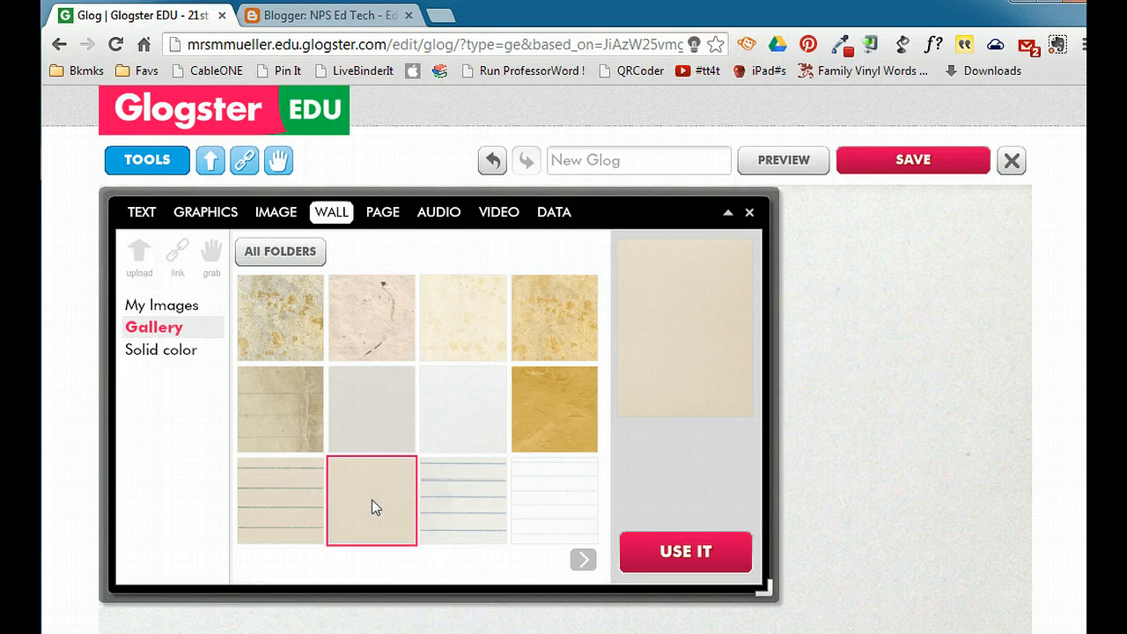
left_click(669, 547)
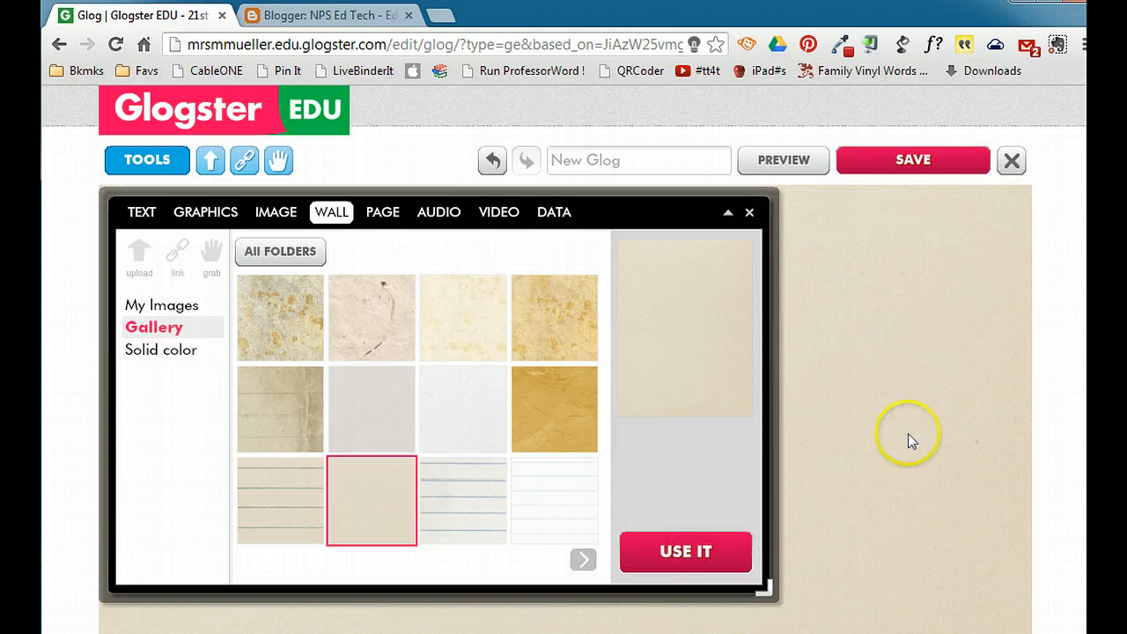
- Set the page background to the multicolored rock star pattern from the gallery's Music folder and close the tools
left_click(379, 213)
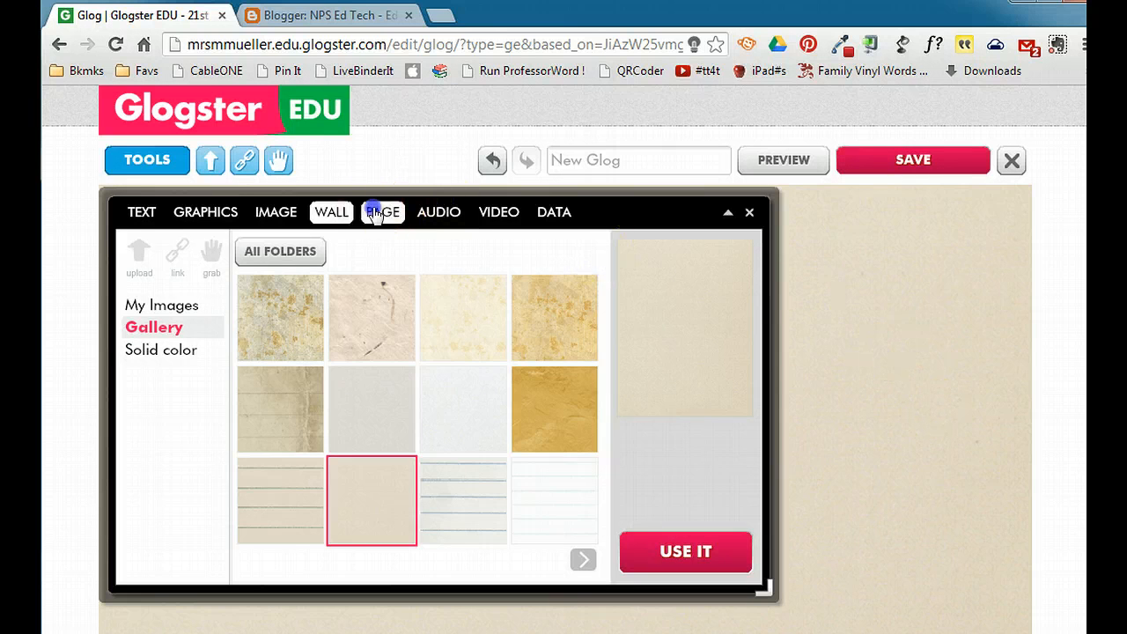
left_click(152, 351)
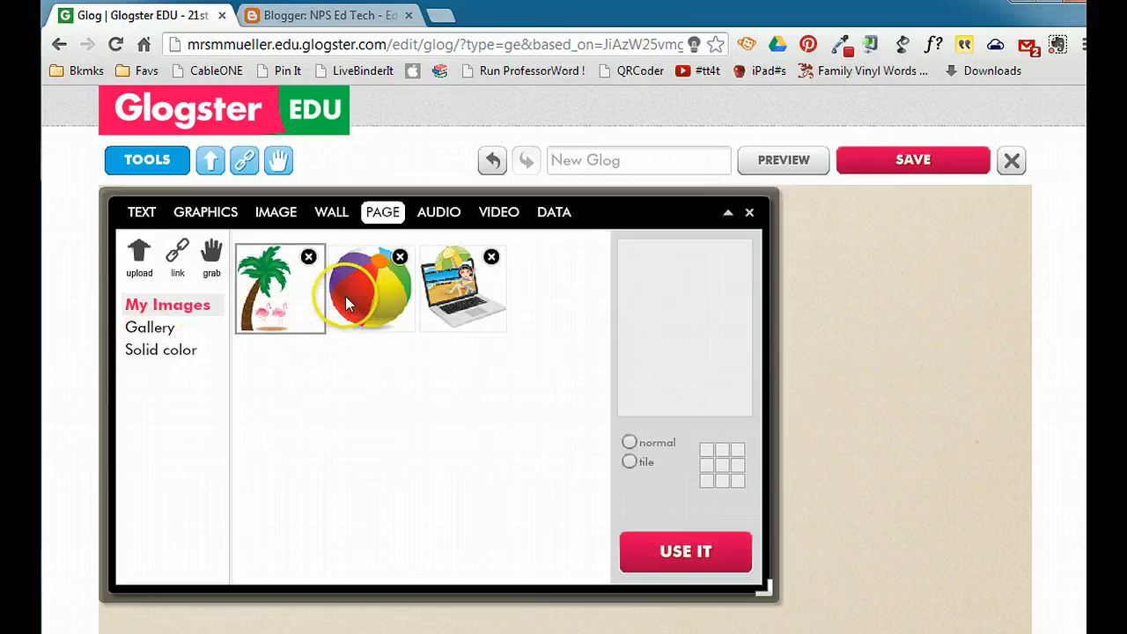
left_click(143, 329)
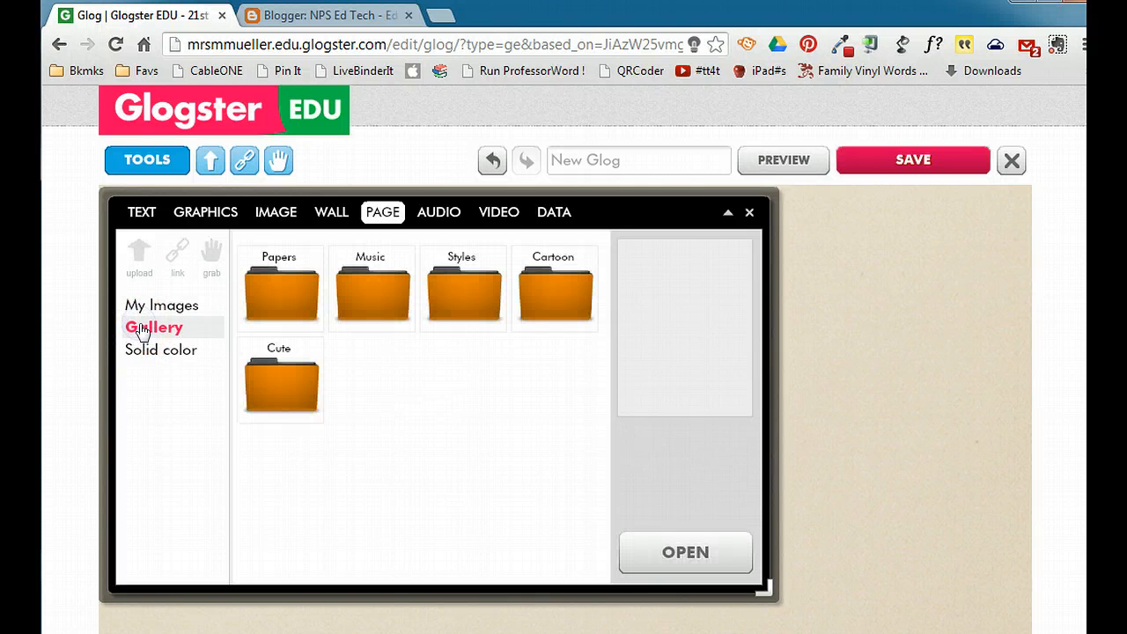
left_click(373, 297)
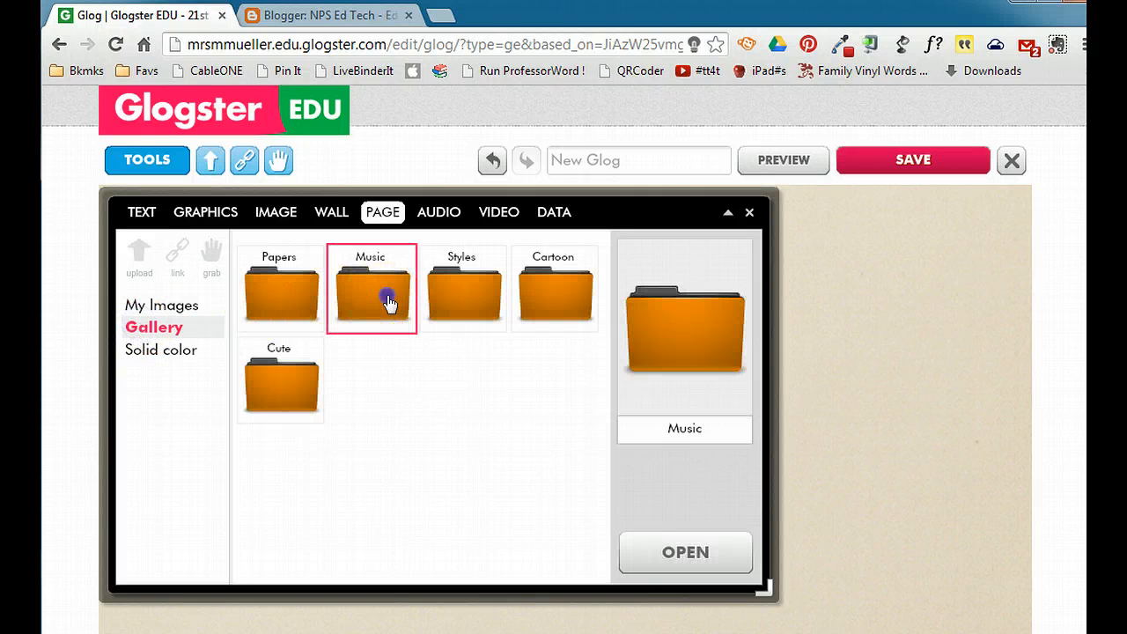
left_click(655, 432)
left_click(694, 553)
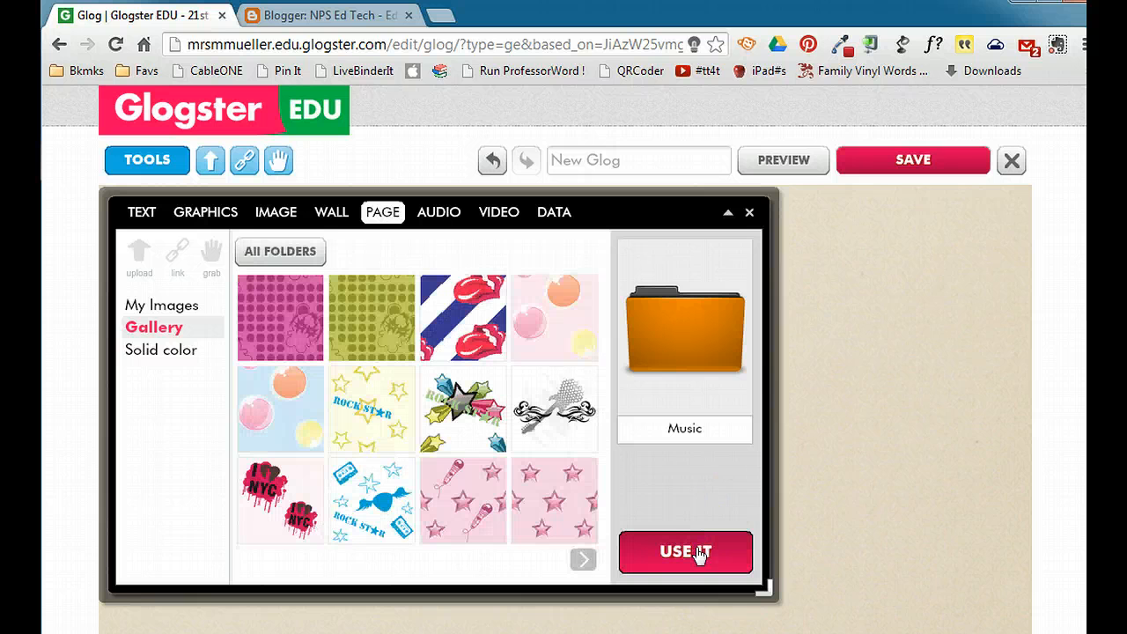
left_click(585, 558)
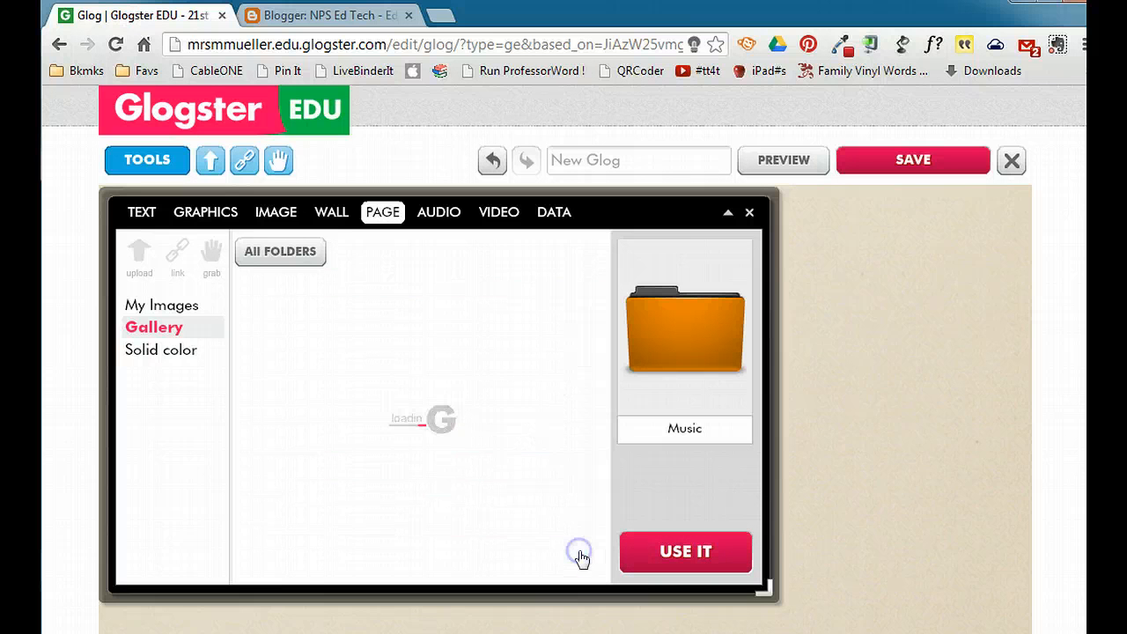
left_click(257, 560)
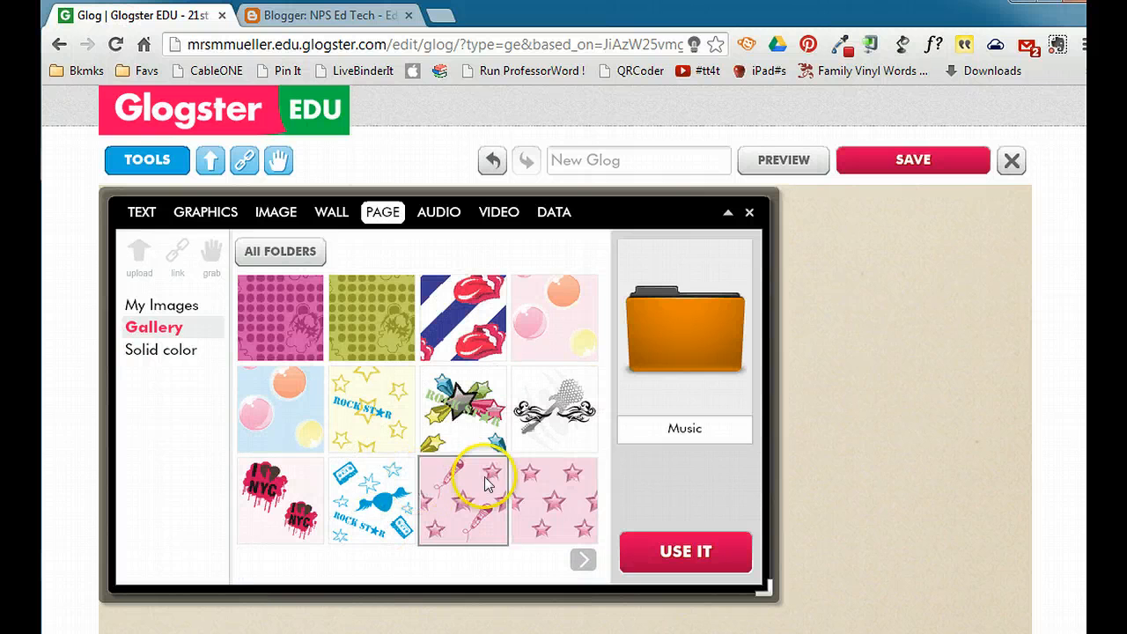
left_click(481, 405)
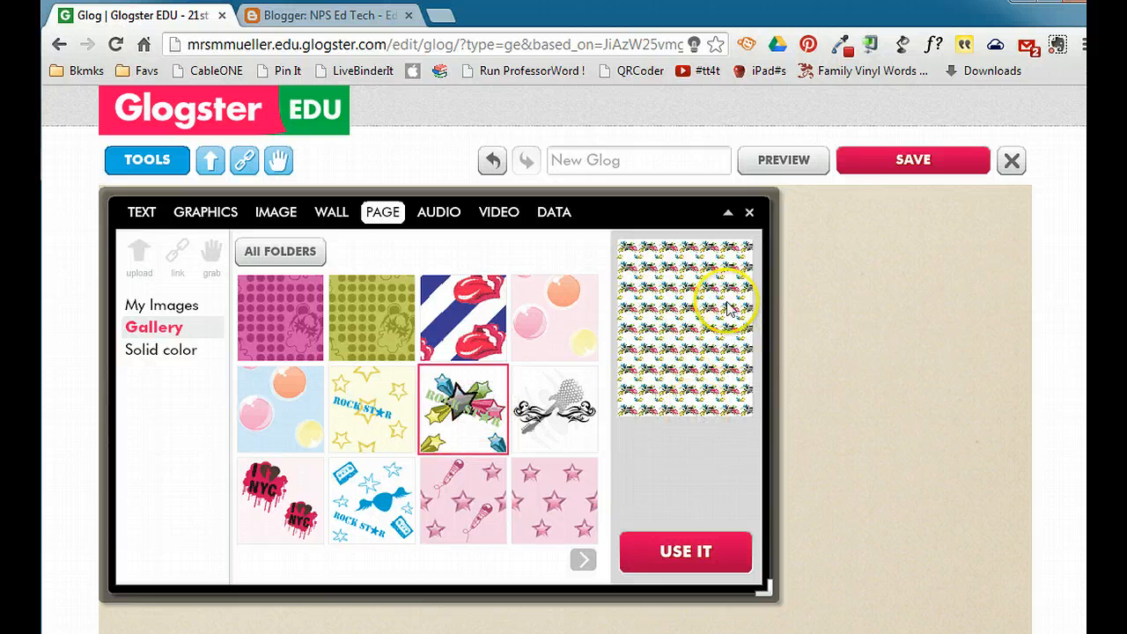
left_click(685, 552)
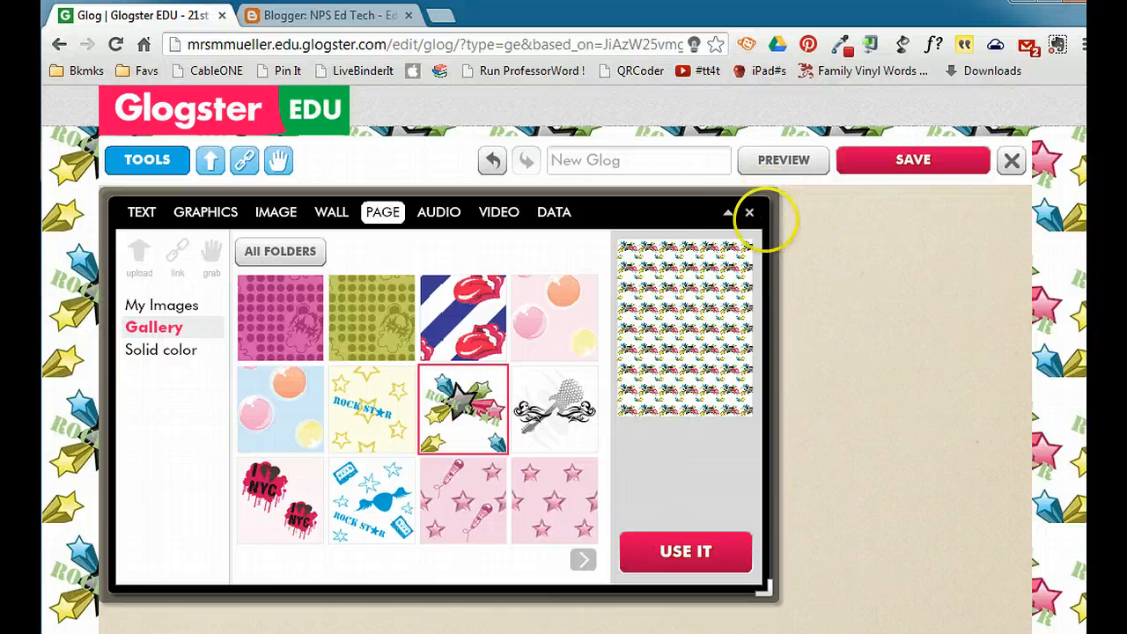
left_click(750, 216)
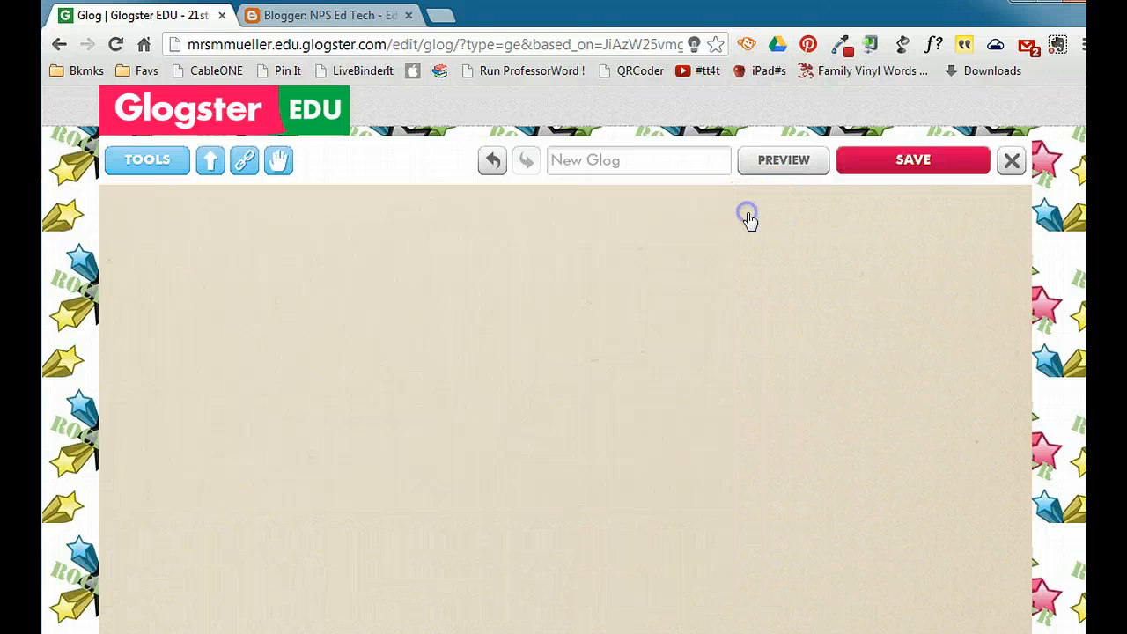
- Add the pink text box with yellow edges from the text gallery's Music folder to the glog and close the tools
left_click(135, 169)
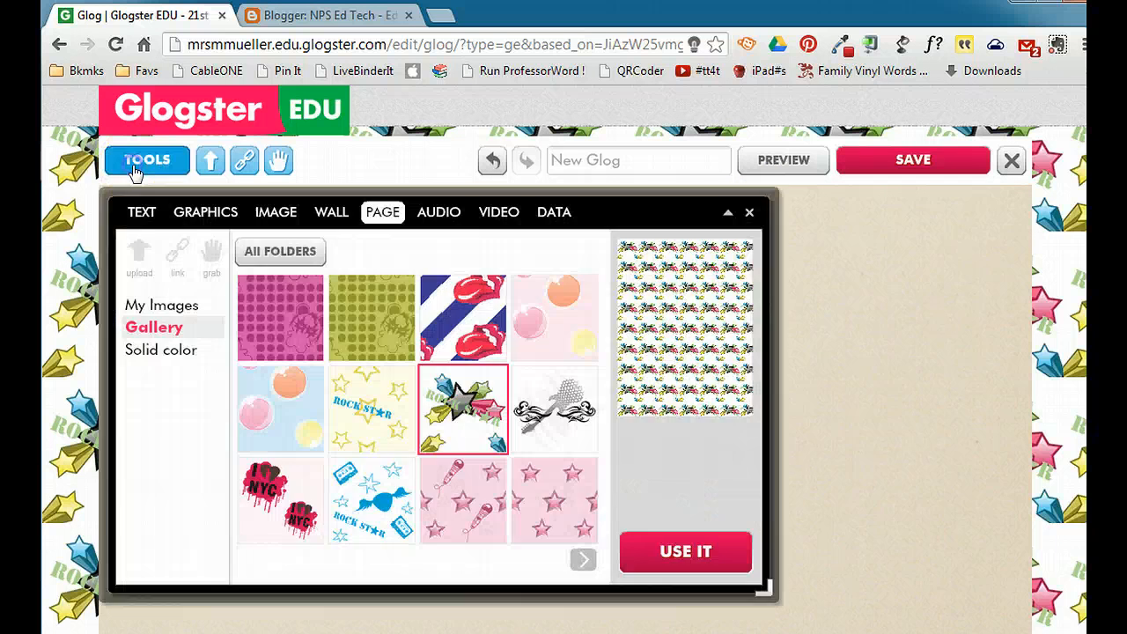
left_click(139, 215)
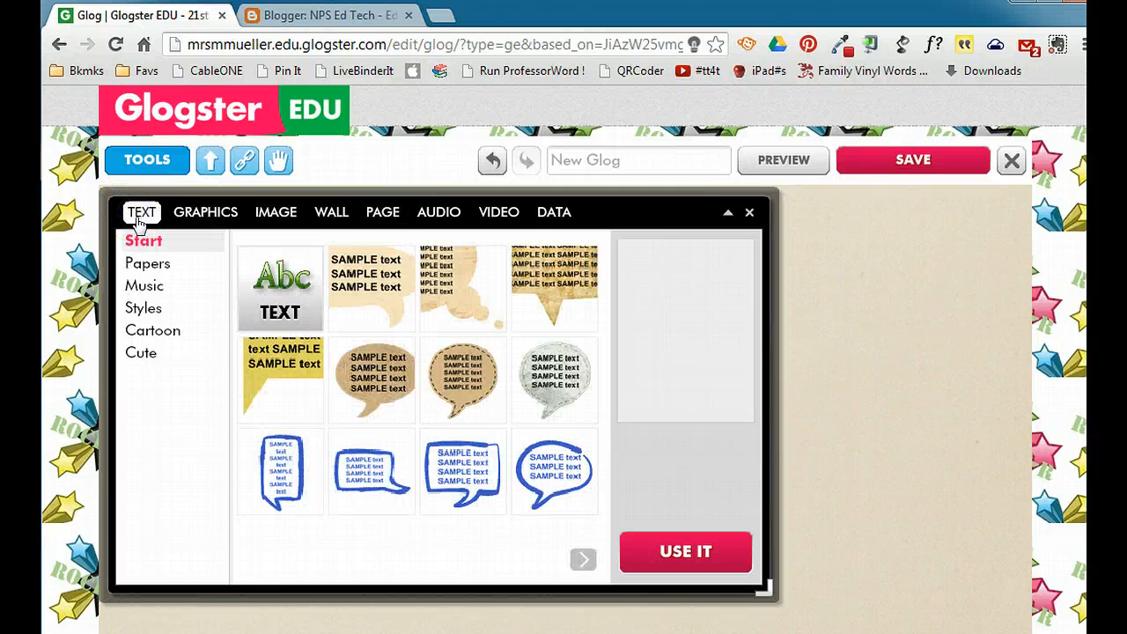
left_click(143, 354)
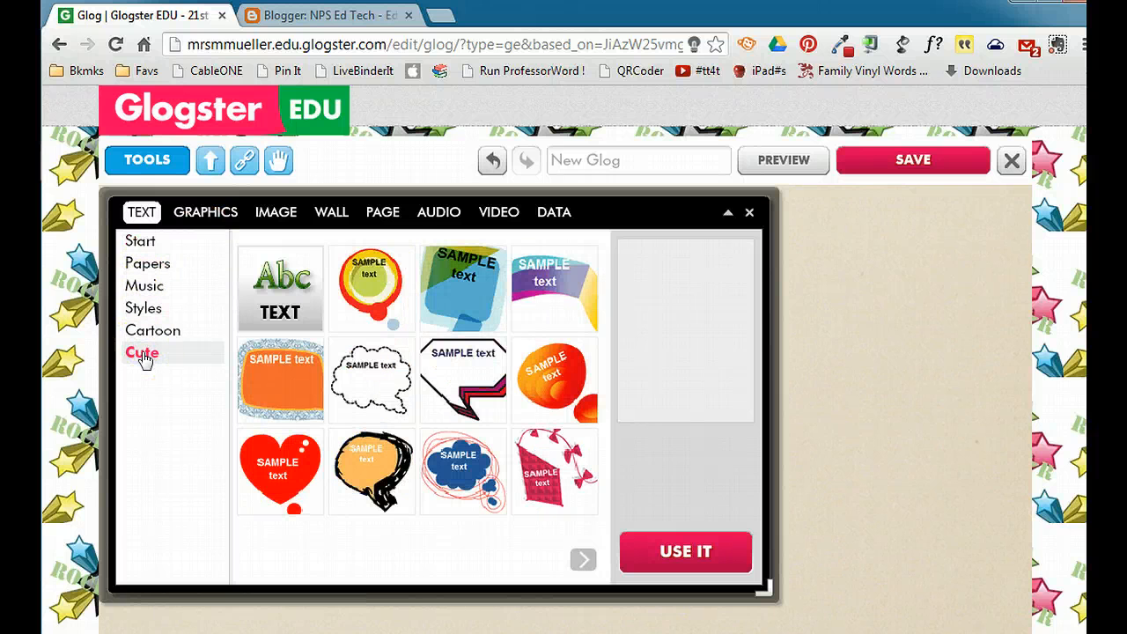
left_click(139, 288)
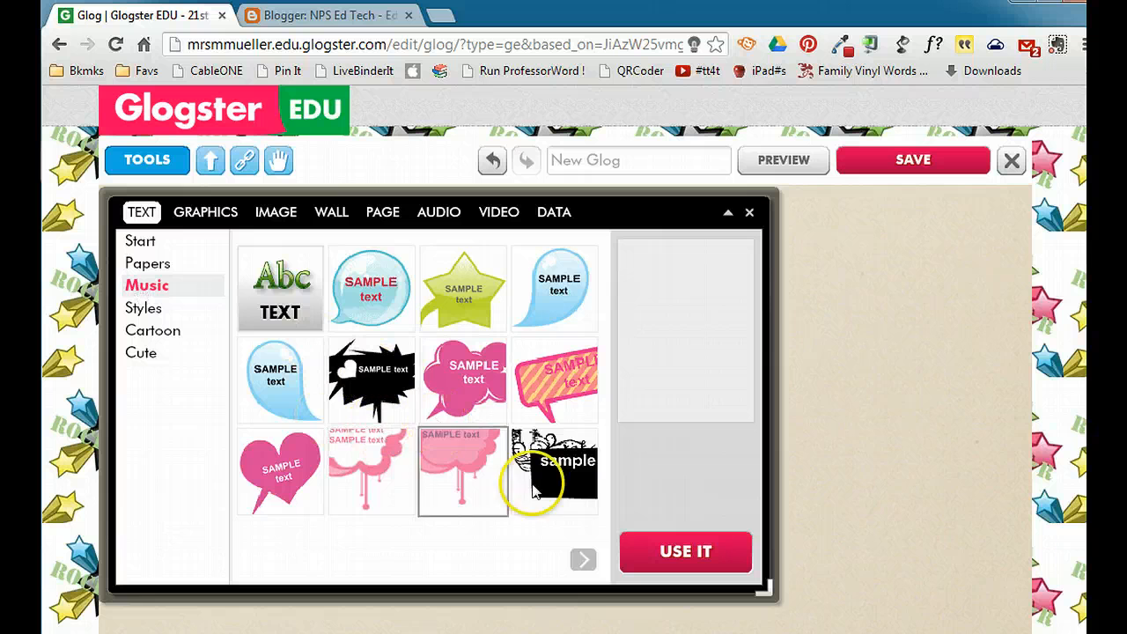
left_click(584, 562)
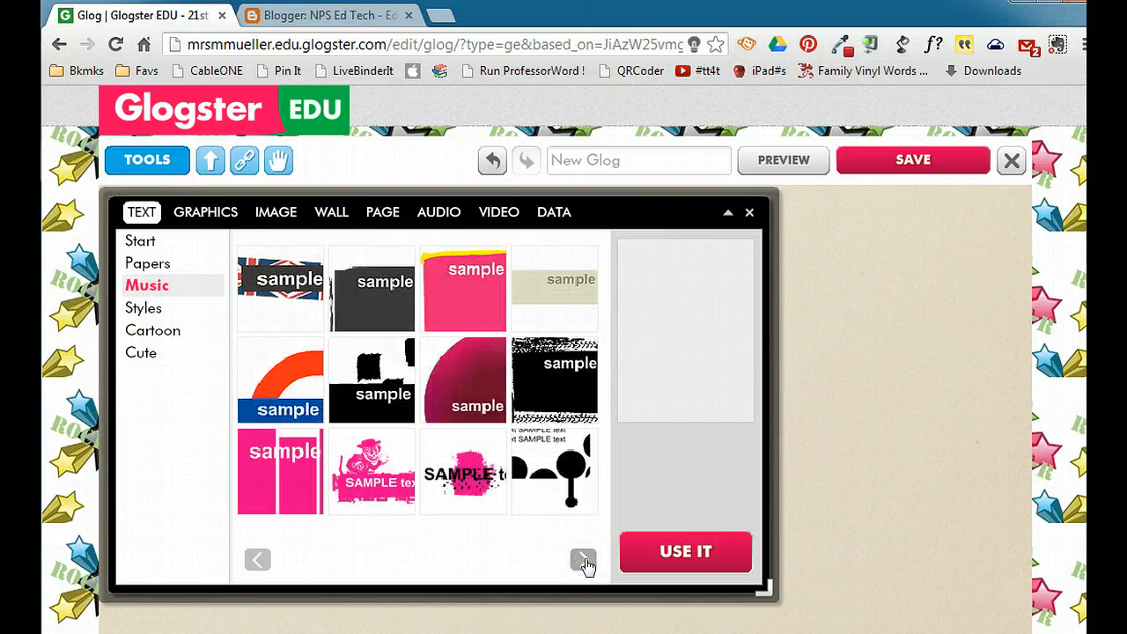
left_click(550, 370)
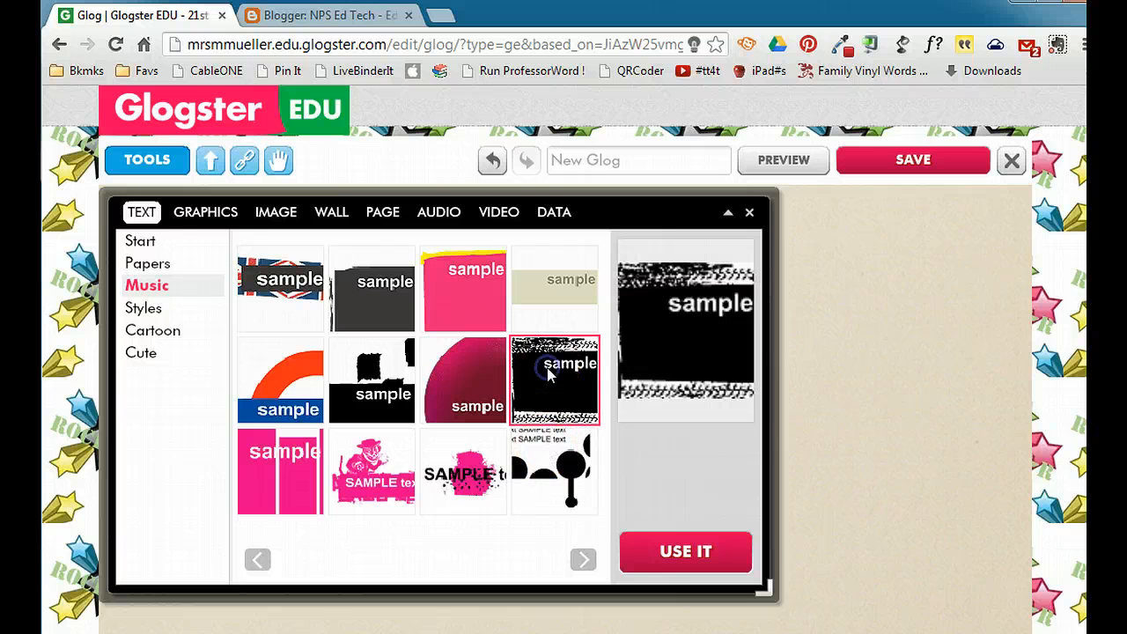
left_click(452, 278)
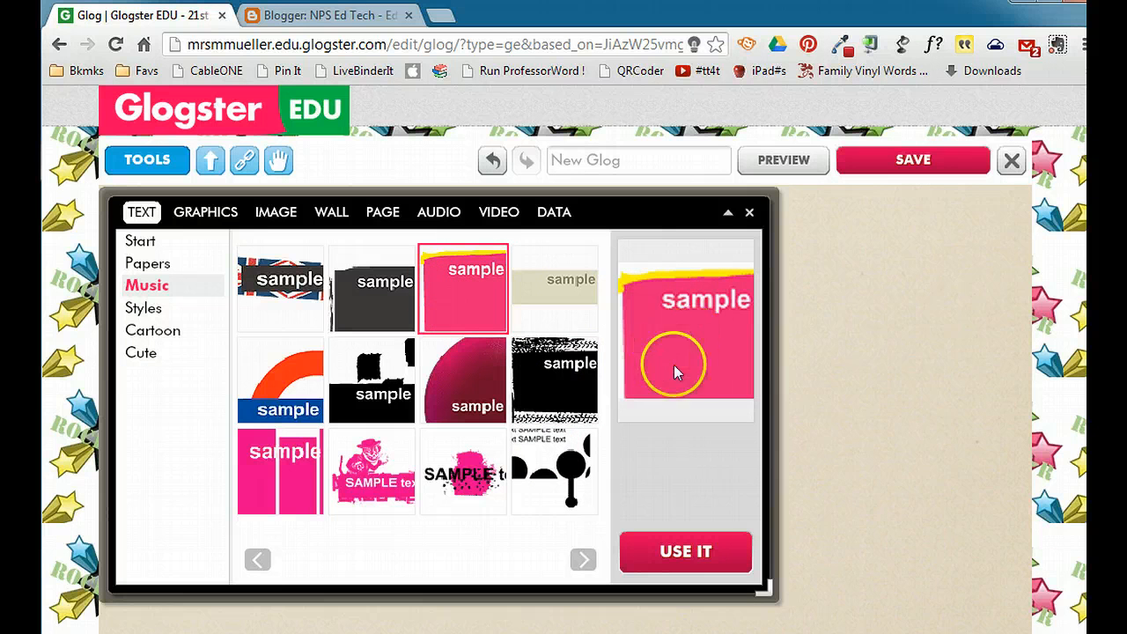
left_click(691, 552)
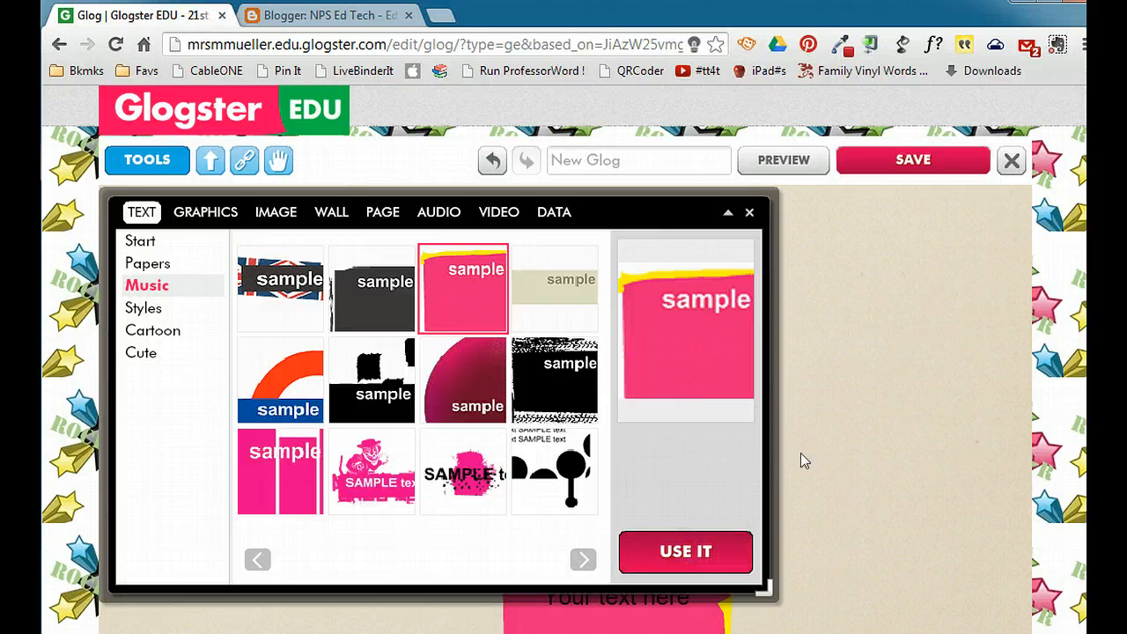
left_click(747, 214)
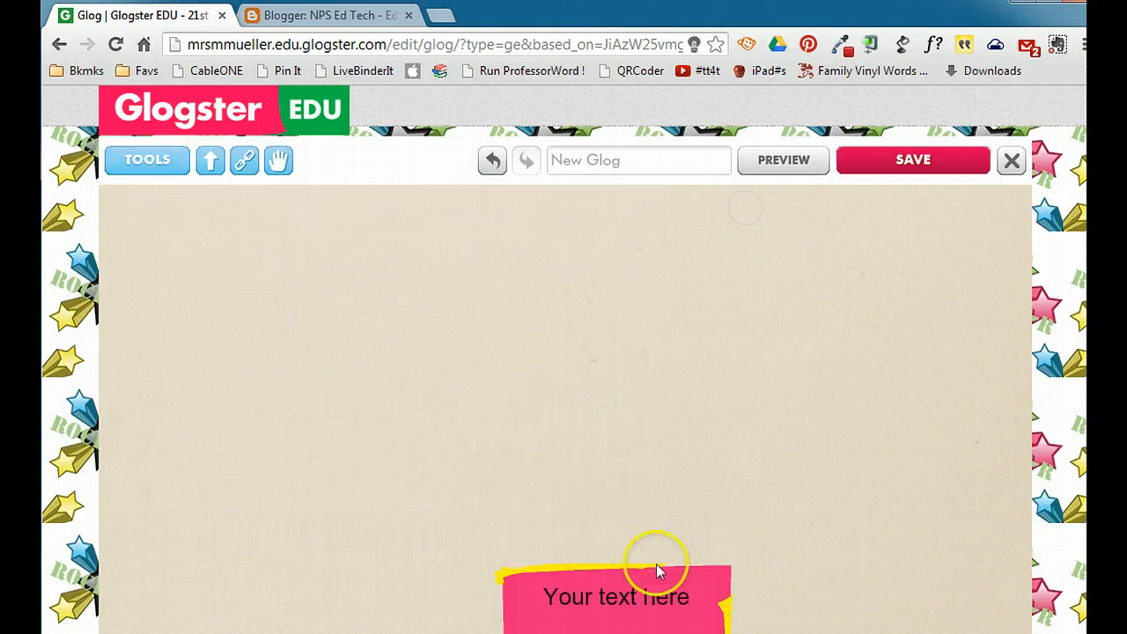
- Move the pink text box to the upper-left area of the glog and shrink it slightly
left_click_drag(682, 577, 365, 244)
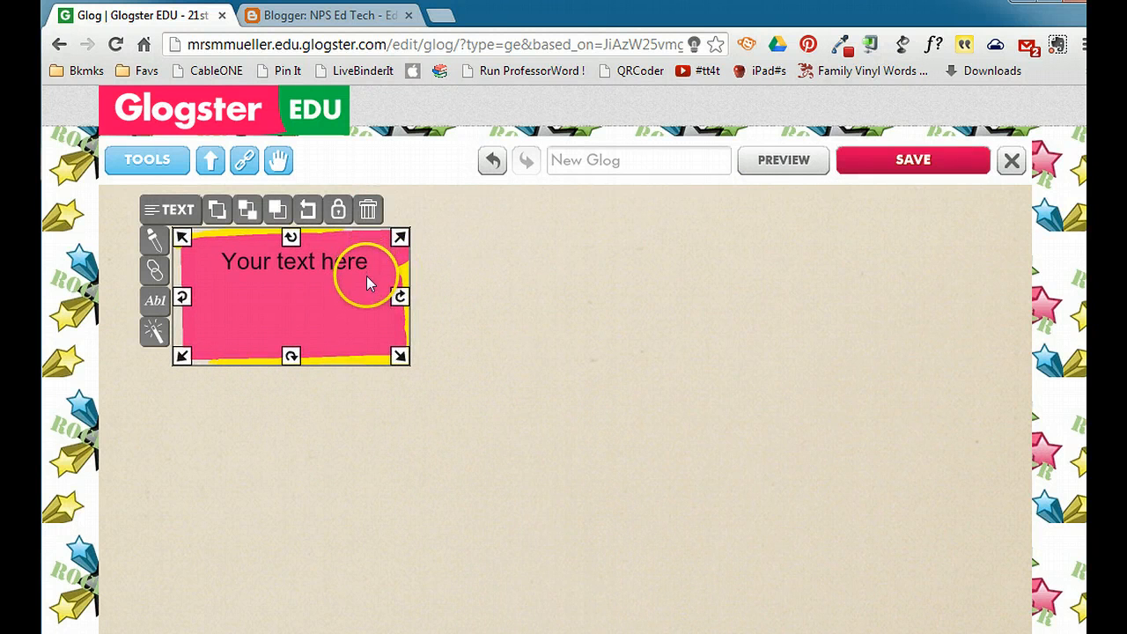
mouse_move(398, 355)
left_mouse_down()
mouse_move(455, 383)
mouse_move(383, 347)
left_mouse_up()
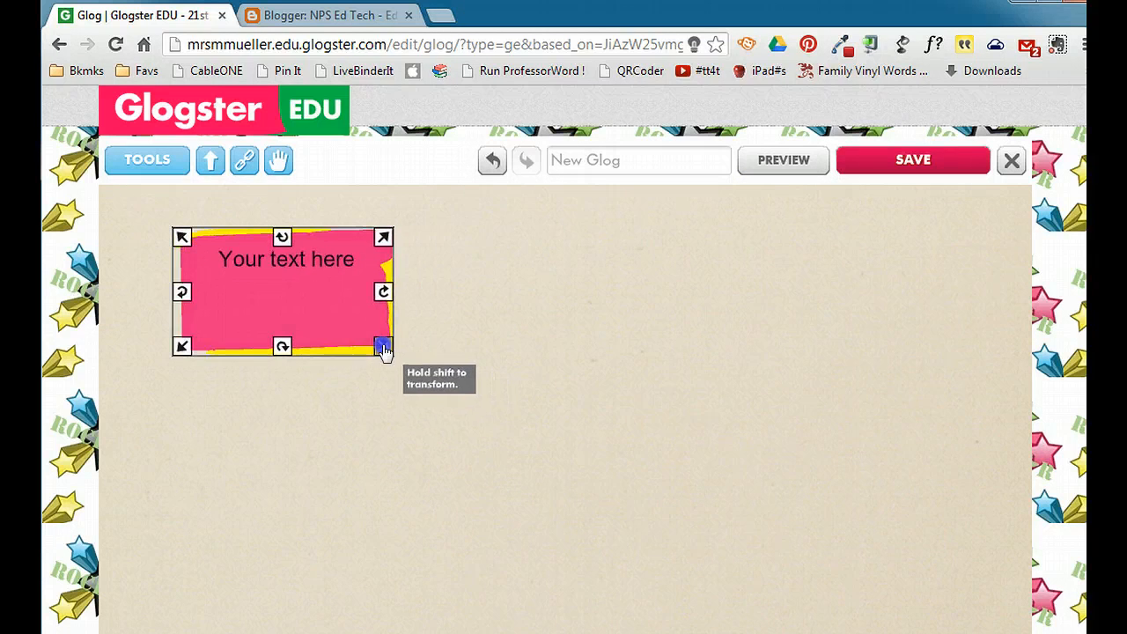
- Try rotating the pink text box and view its shadow and transparency effect settings
left_click_drag(386, 291, 437, 284)
left_click(294, 305)
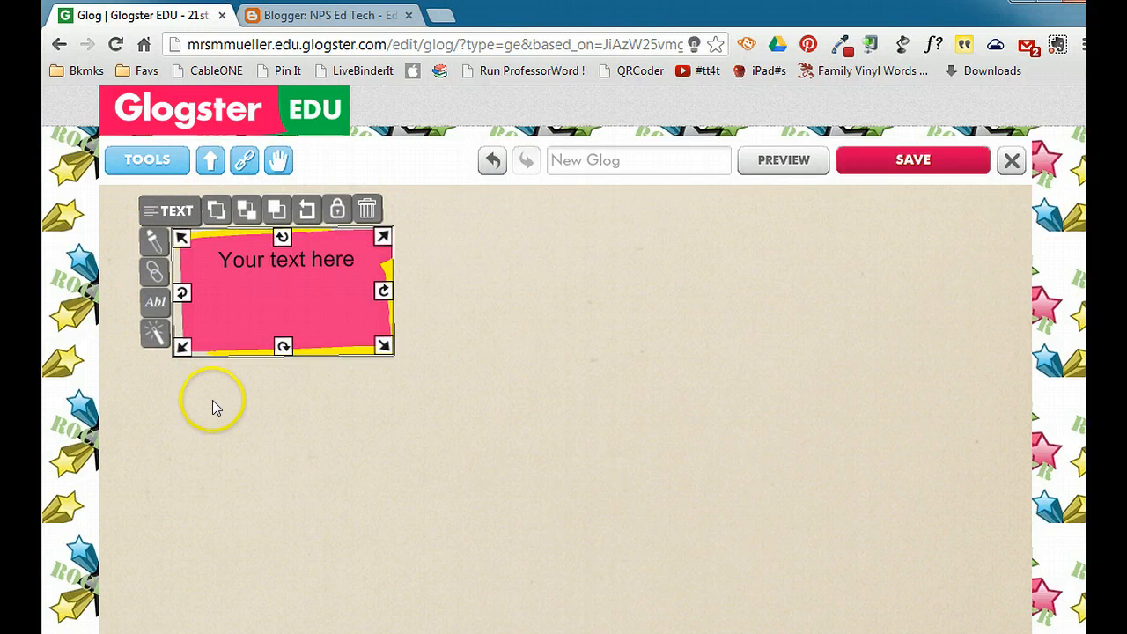
left_click(154, 332)
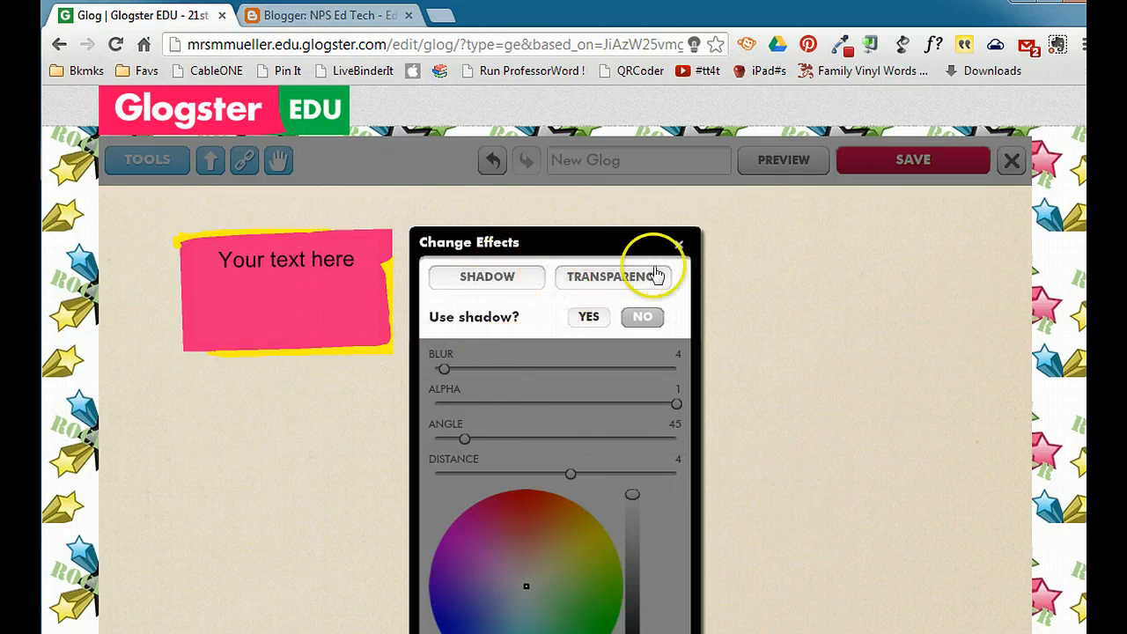
left_click(680, 246)
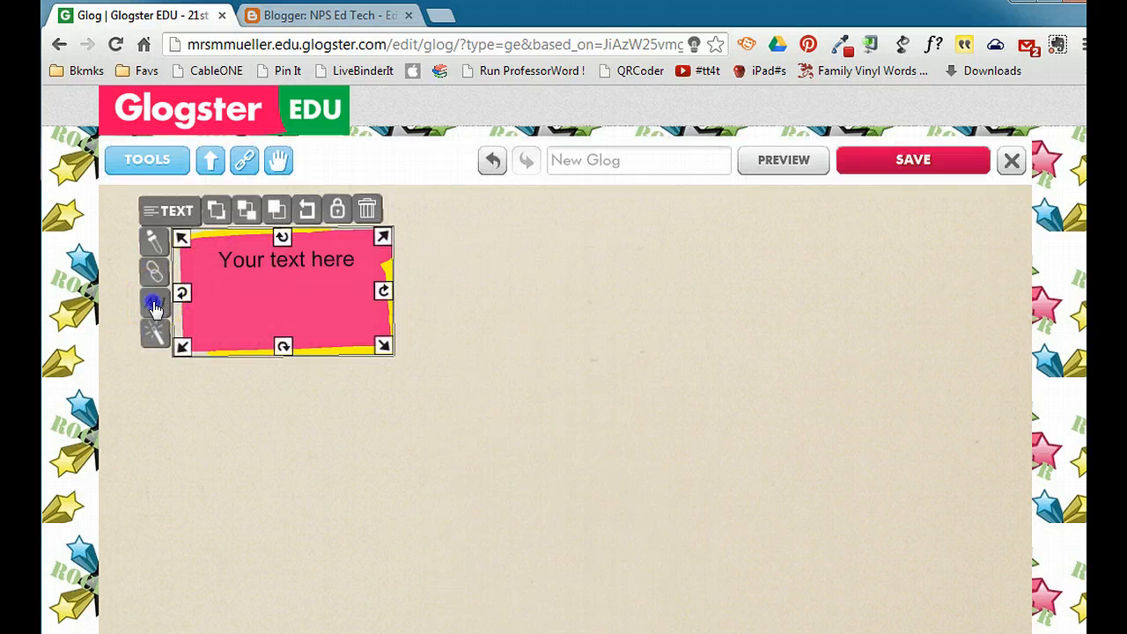
- Set the text box's placeholder text to the PassionOne font at size 38
left_click(155, 304)
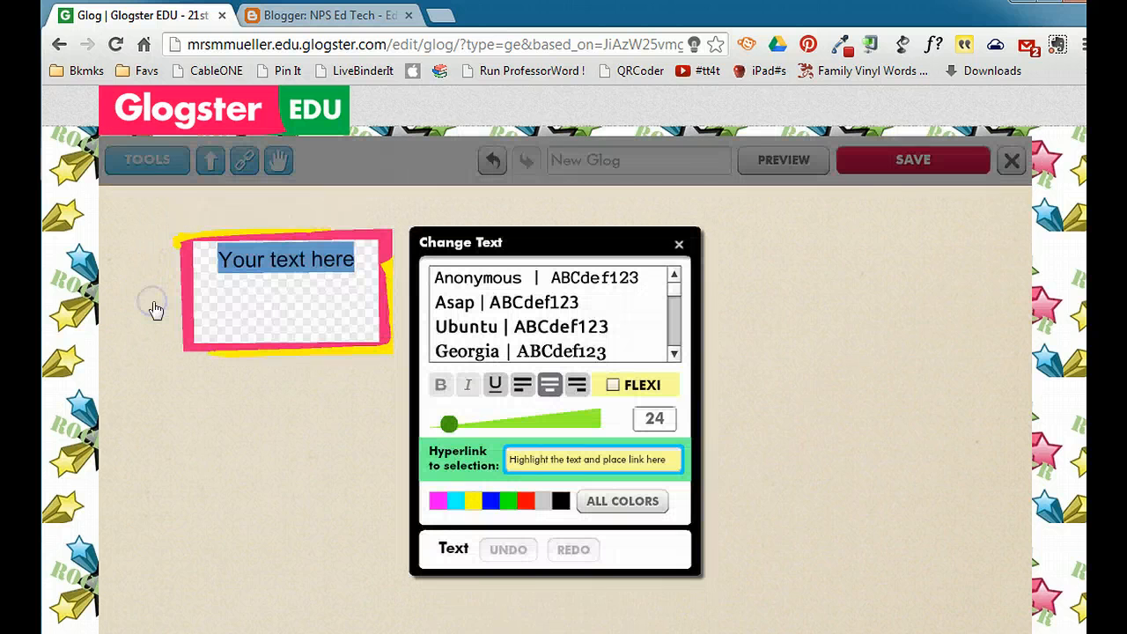
left_click(674, 352)
left_click(674, 351)
left_click(546, 325)
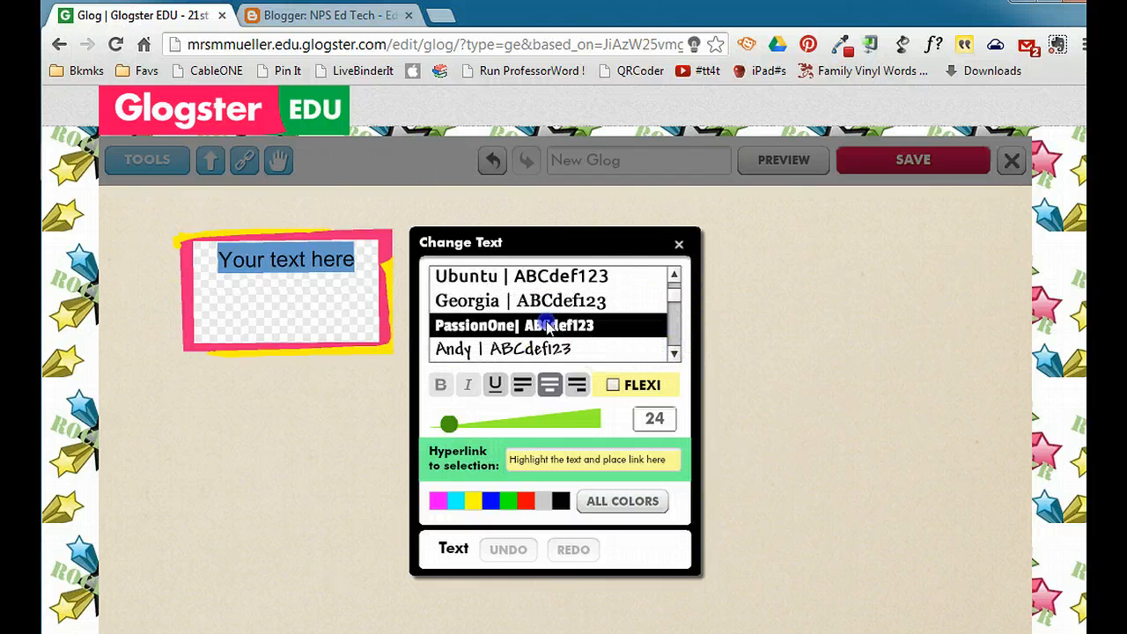
mouse_move(455, 440)
left_mouse_down()
mouse_move(473, 429)
mouse_move(462, 427)
left_mouse_up()
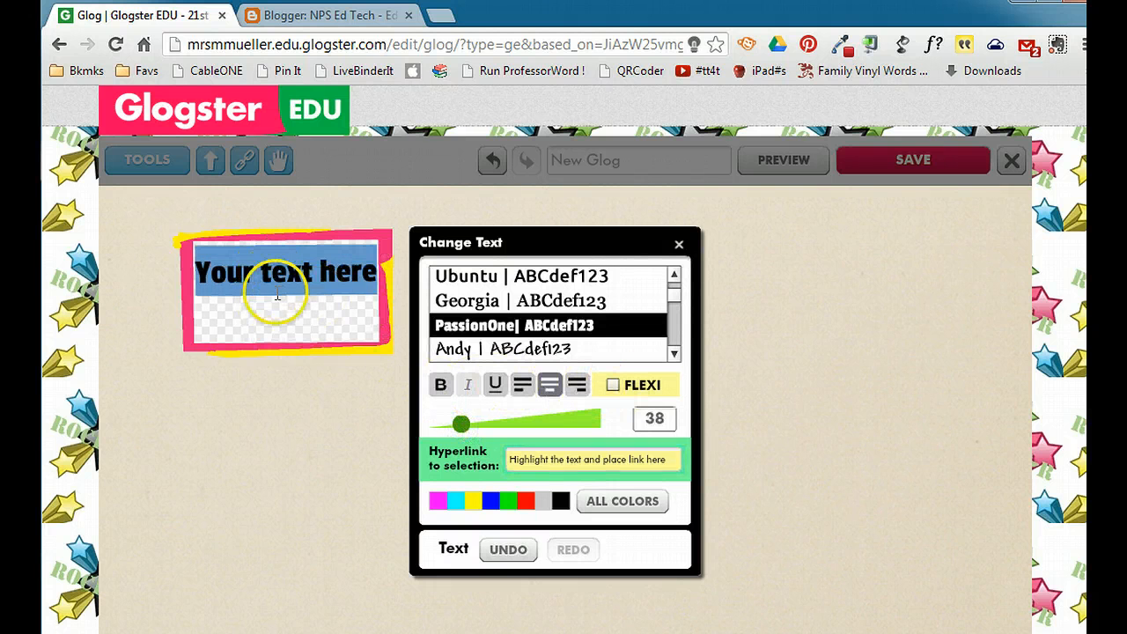
- Replace the placeholder text with "My Glog"
type("May")
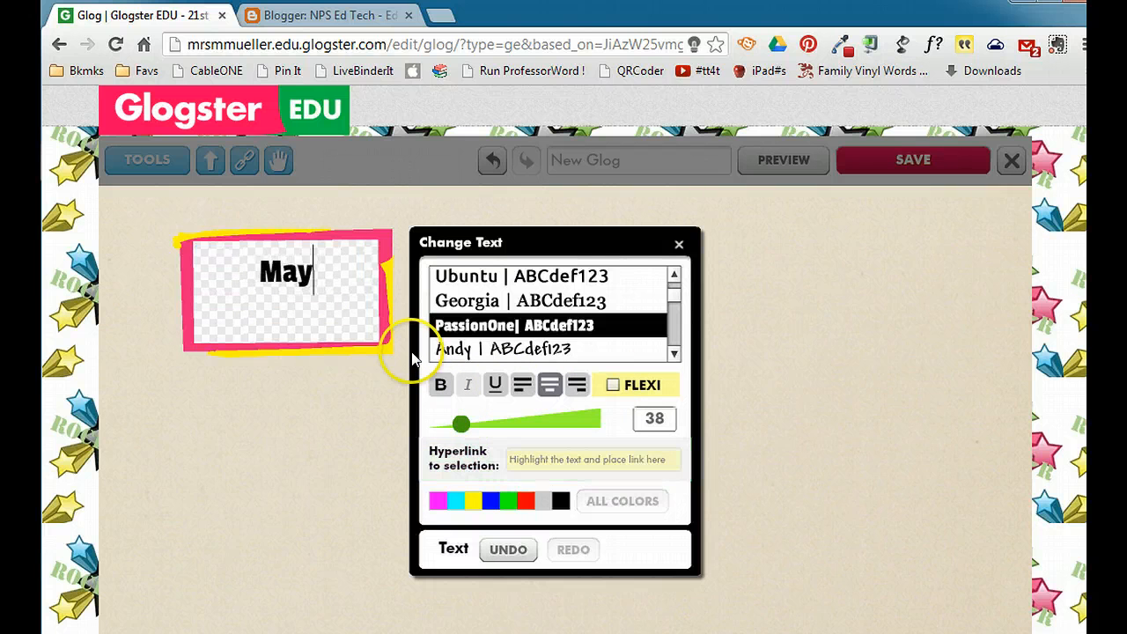
key("BackSpace")
key("BackSpace")
type("y Glog")
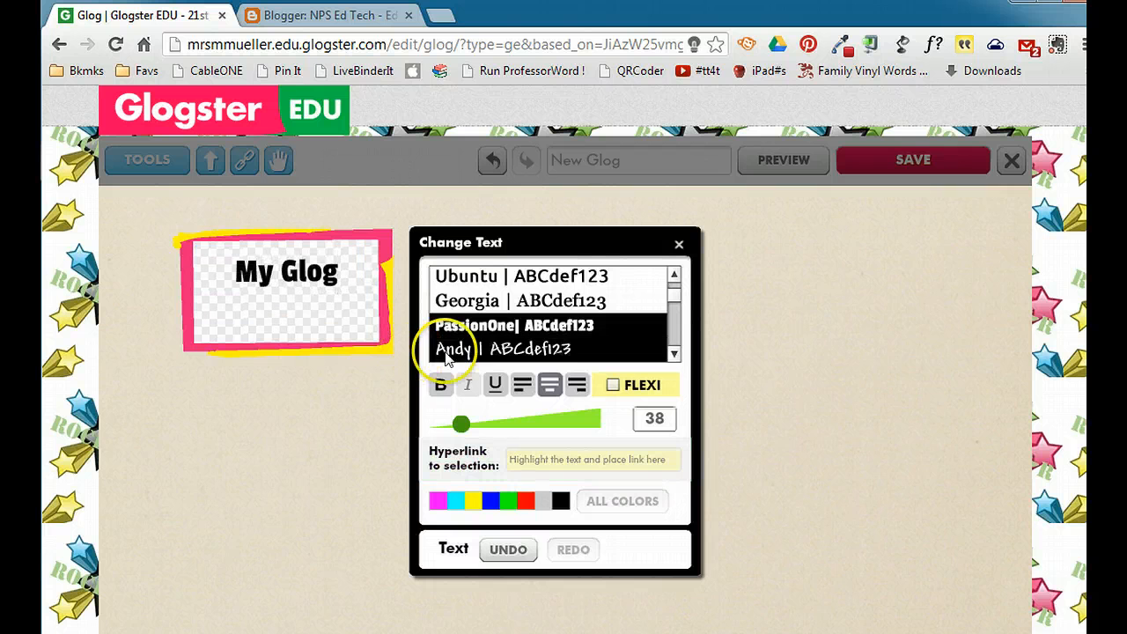
- Color the "My Glog" text magenta and close the text editor
left_click_drag(331, 272, 236, 272)
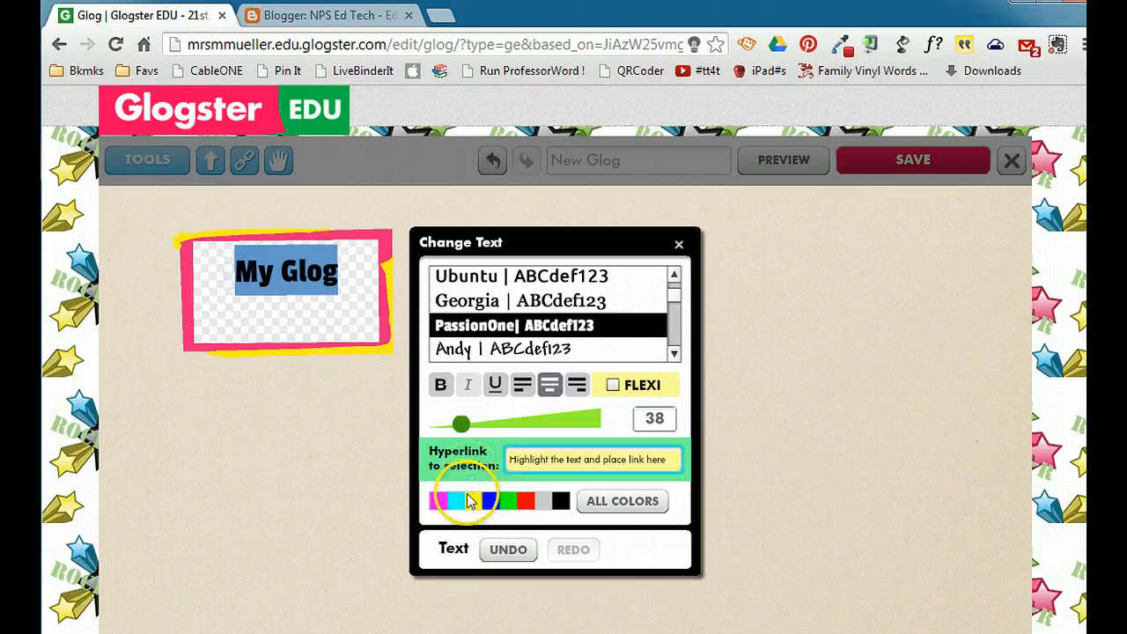
left_click(438, 502)
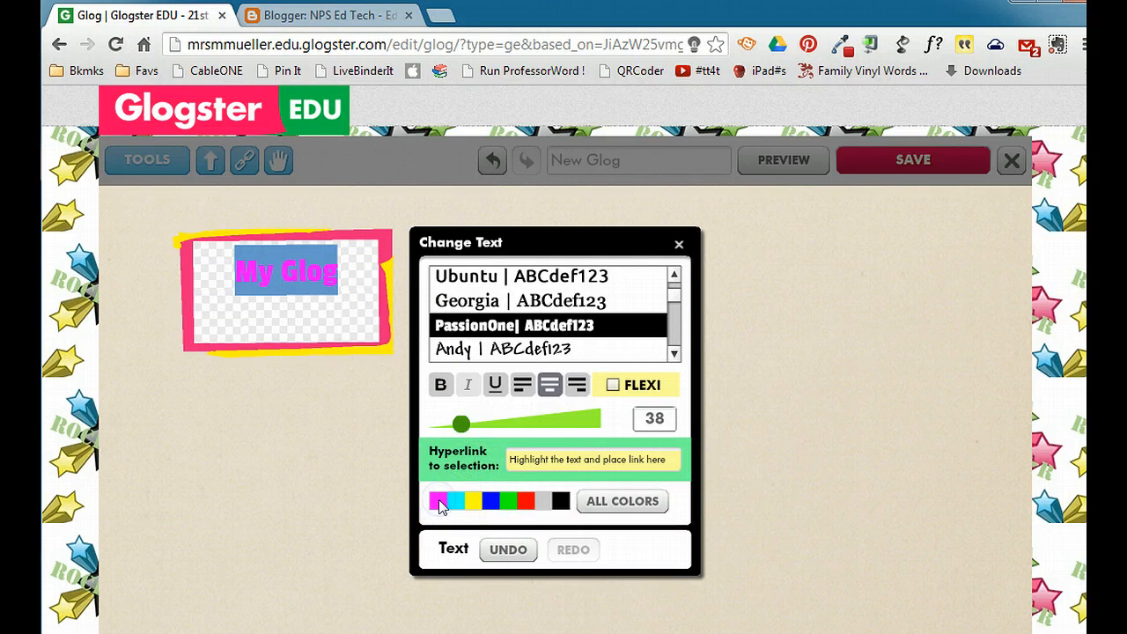
left_click(617, 501)
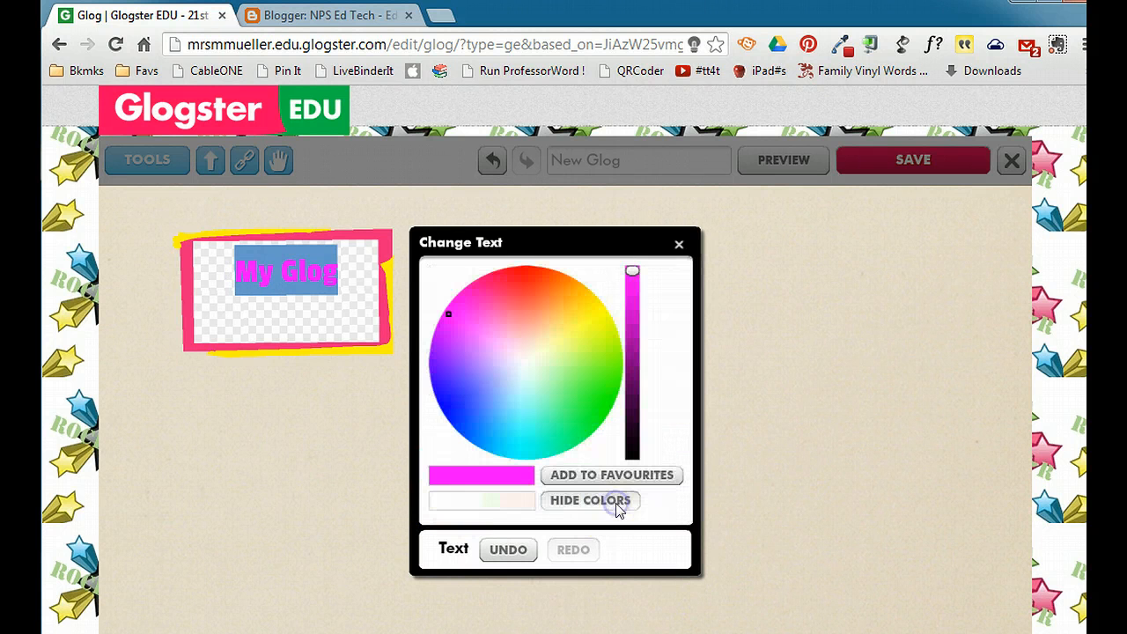
left_click(680, 246)
left_click(355, 453)
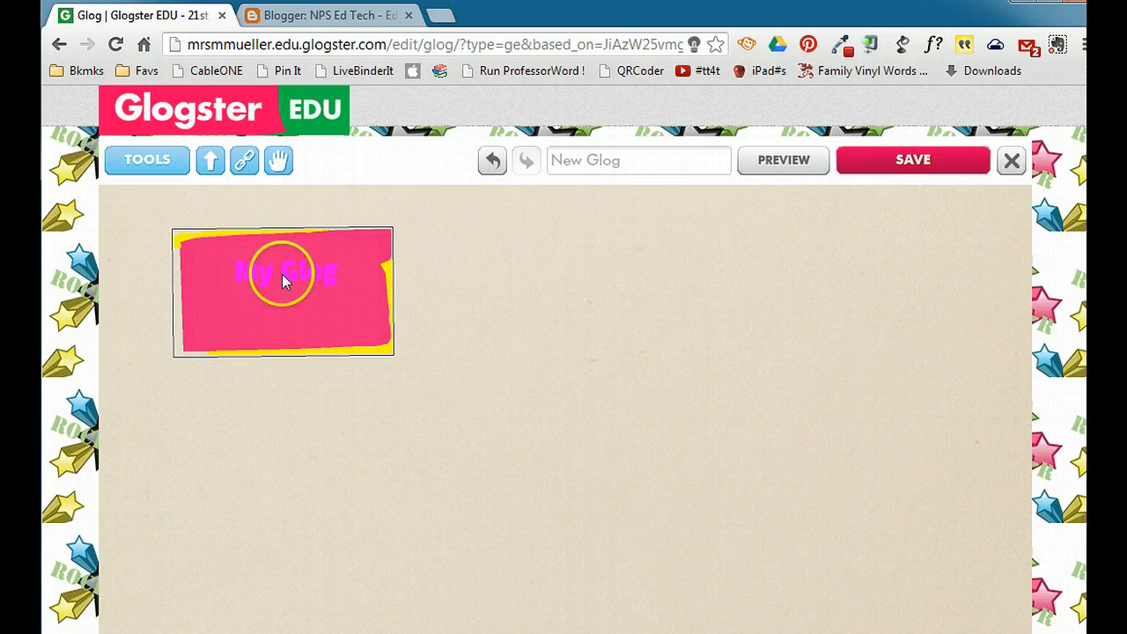
- Look at the hyperlink option for the "My Glog" text and close the text settings
left_click(344, 314)
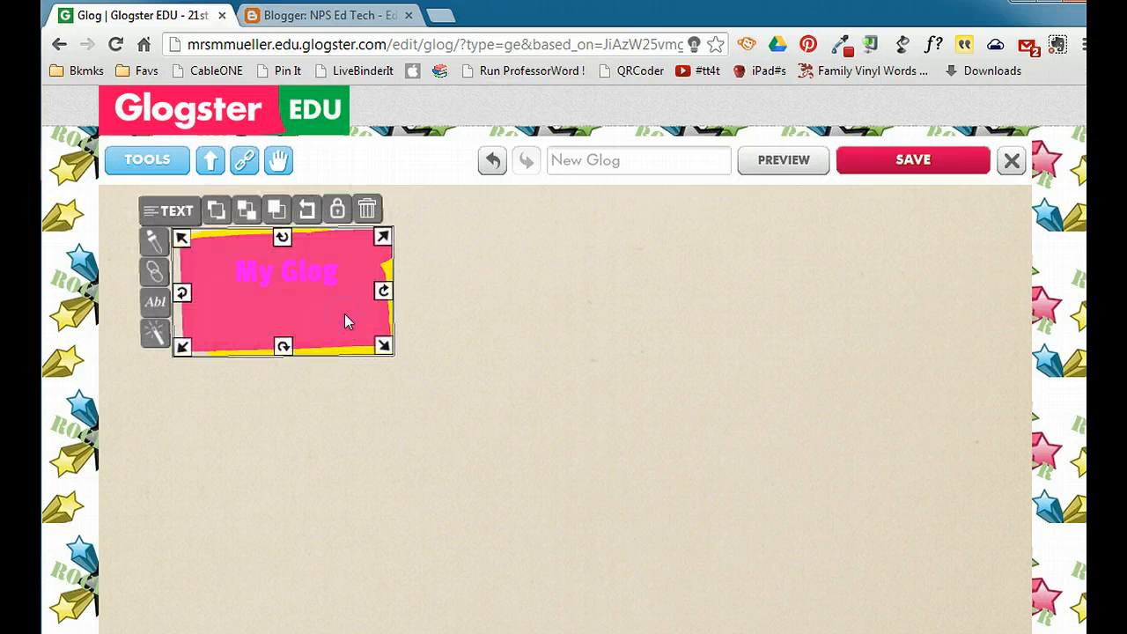
left_click(151, 274)
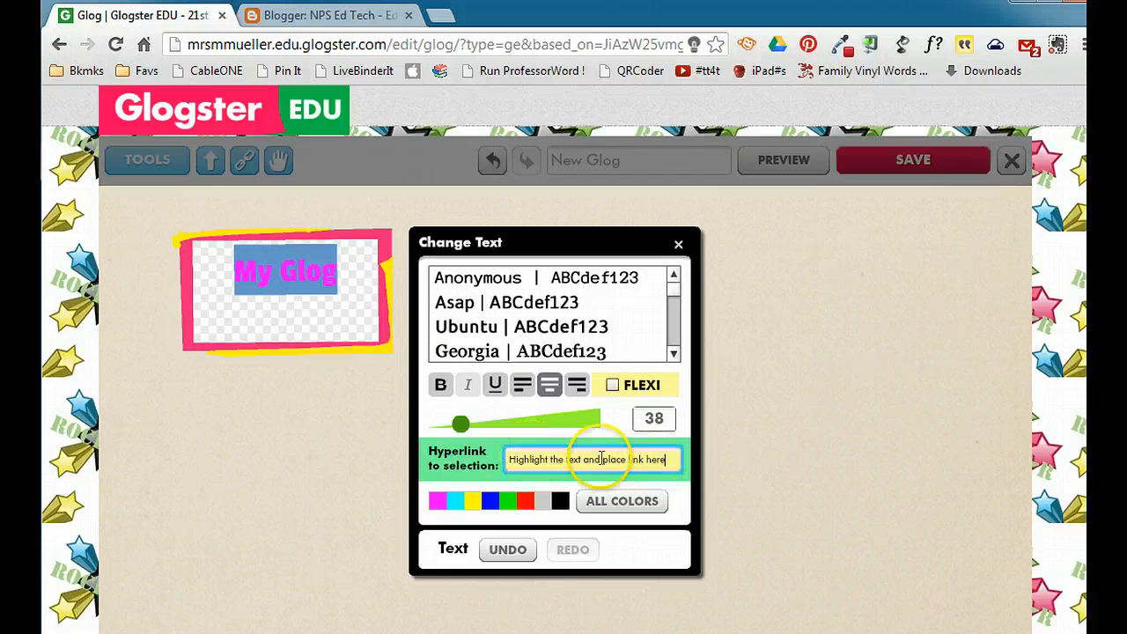
left_click(679, 244)
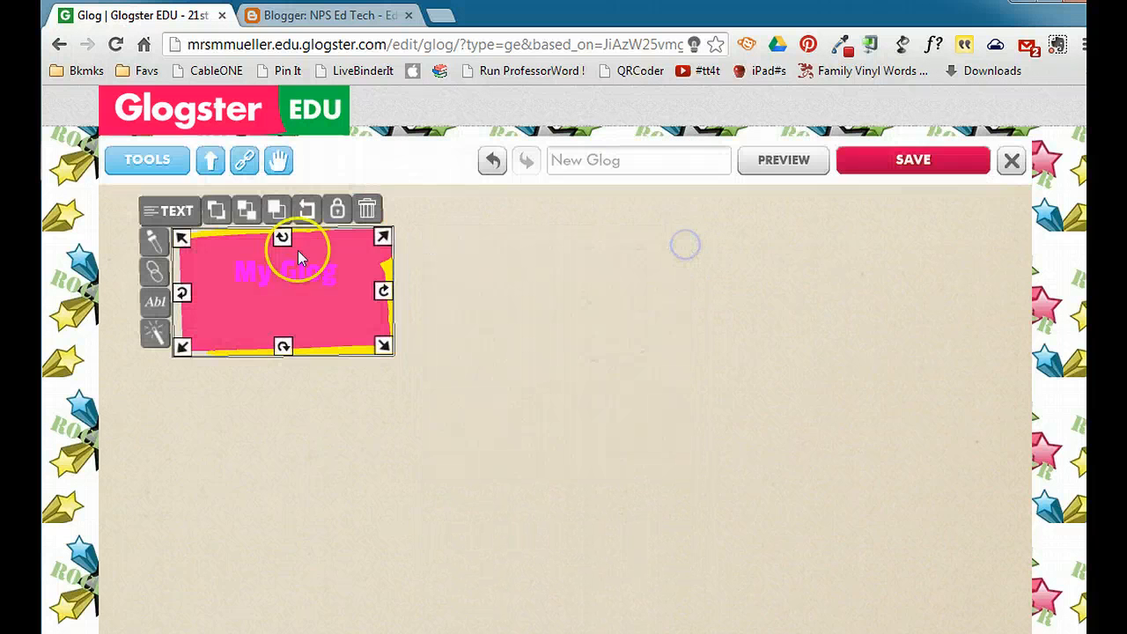
- Recolor the text box's background to a bright turquoise, trying yellow and orange tones first
left_click(152, 243)
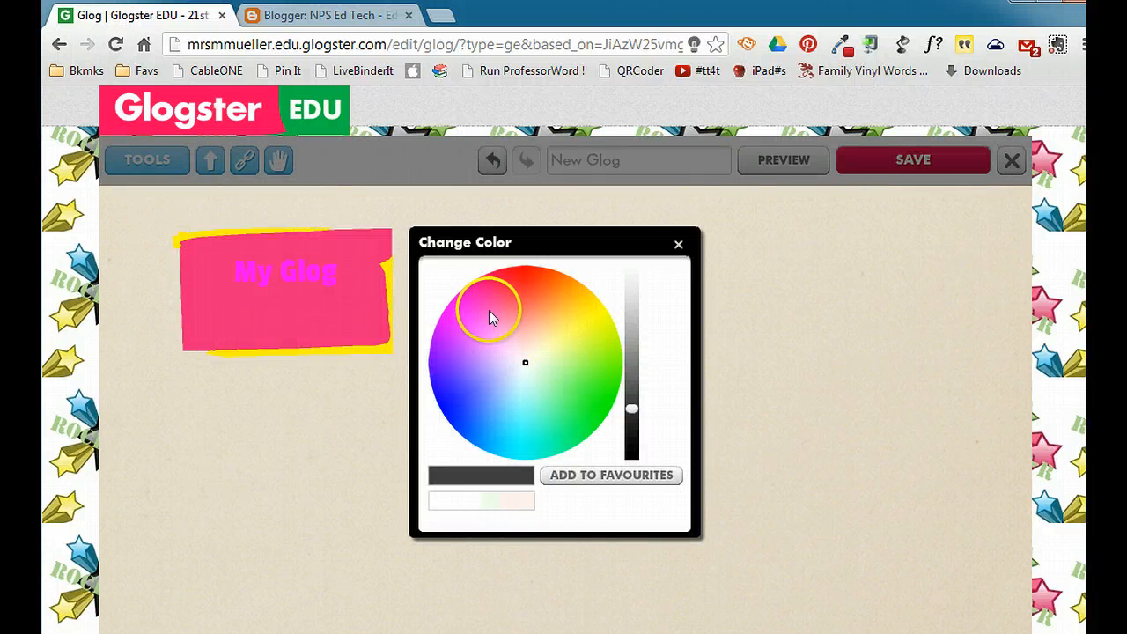
left_click(584, 313)
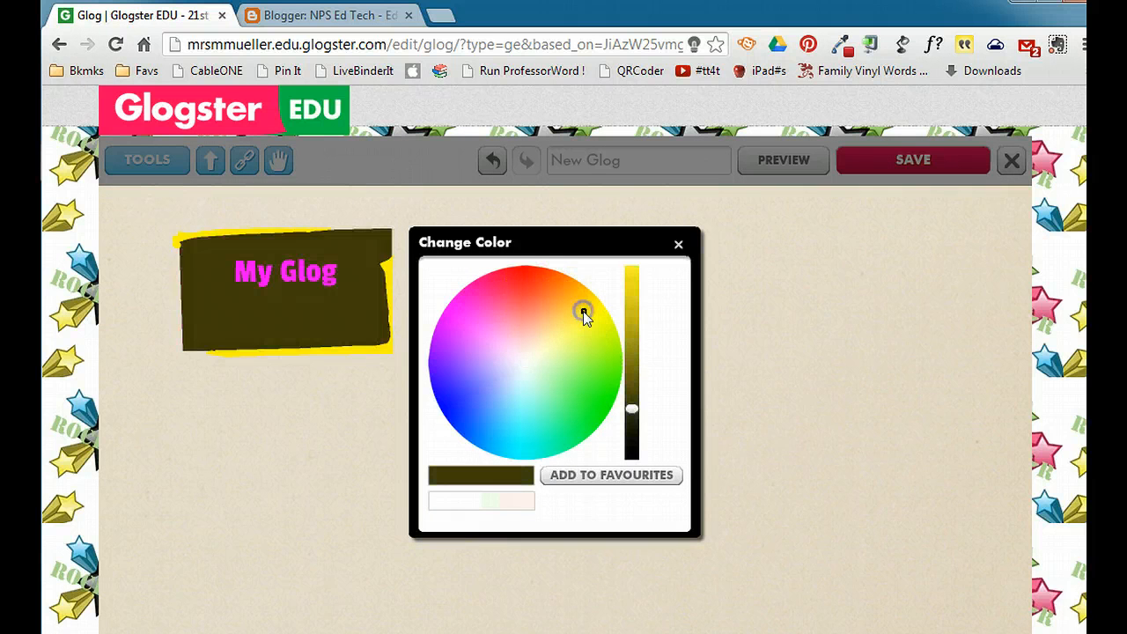
left_click(556, 291)
left_click(633, 278)
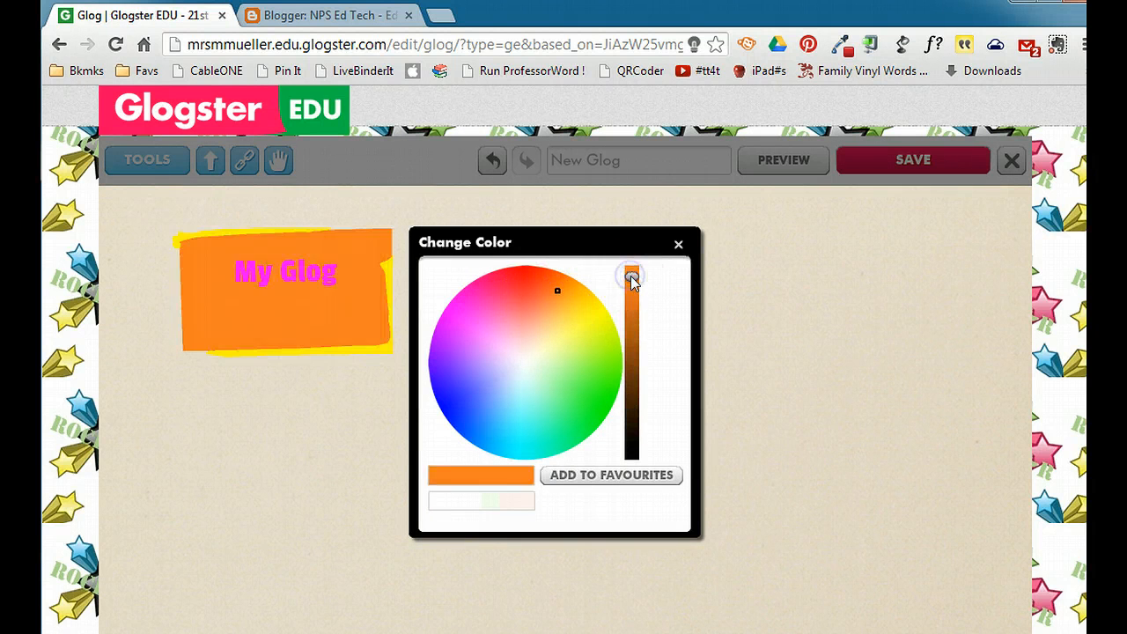
left_click(538, 405)
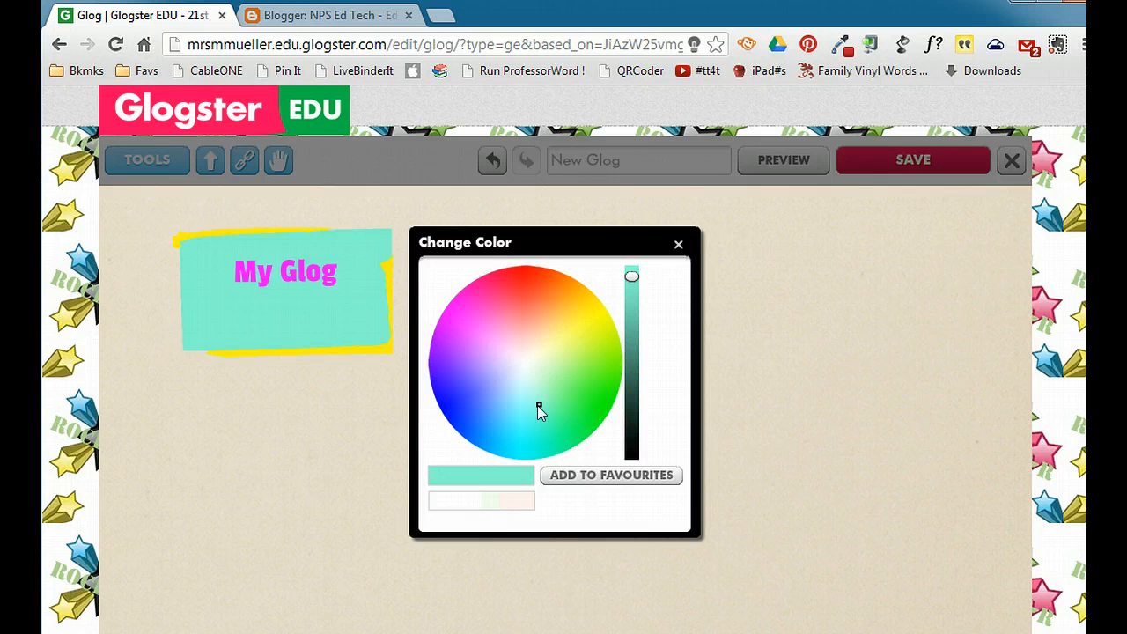
left_click(679, 245)
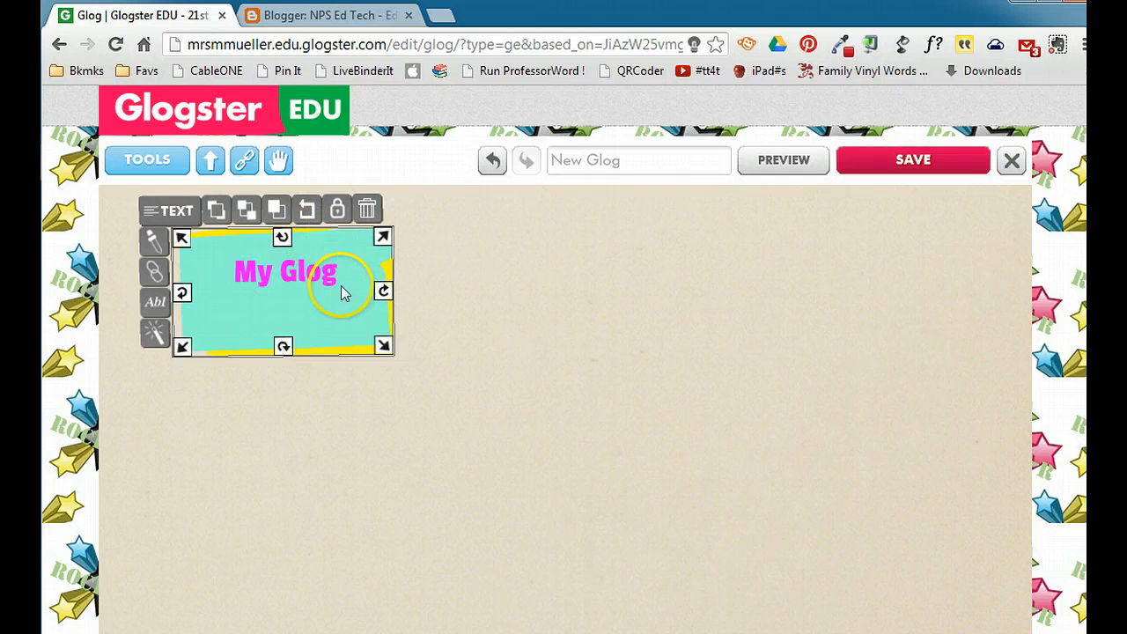
- Duplicate the "My Glog" text box, move the copy to the right side of the glog and delete it
left_click(277, 217)
left_click_drag(378, 256, 855, 274)
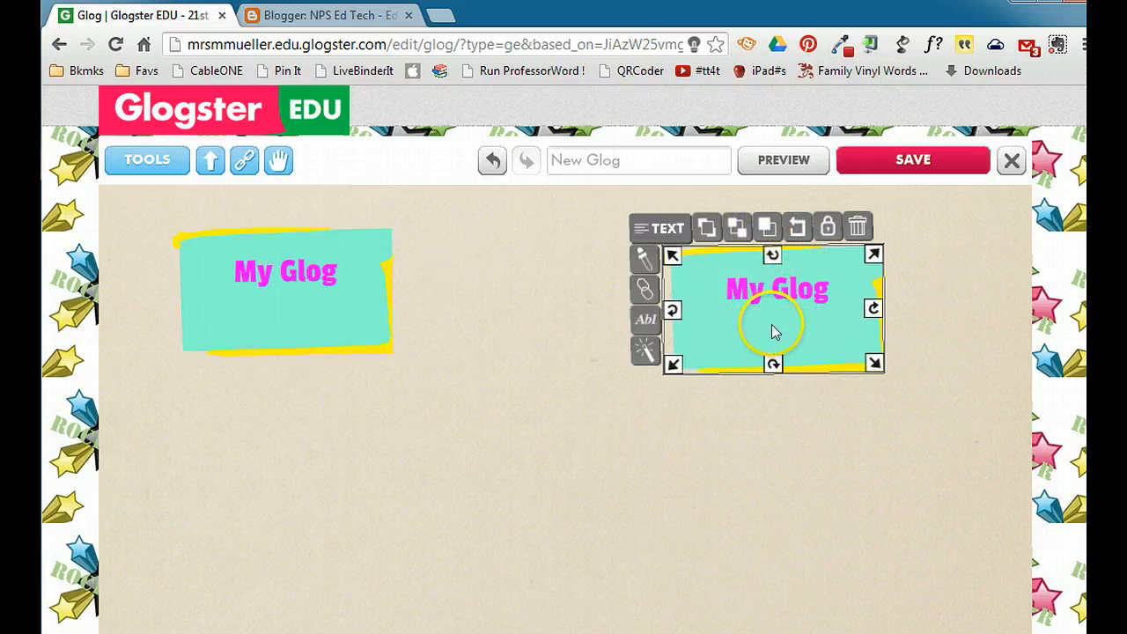
left_click(860, 227)
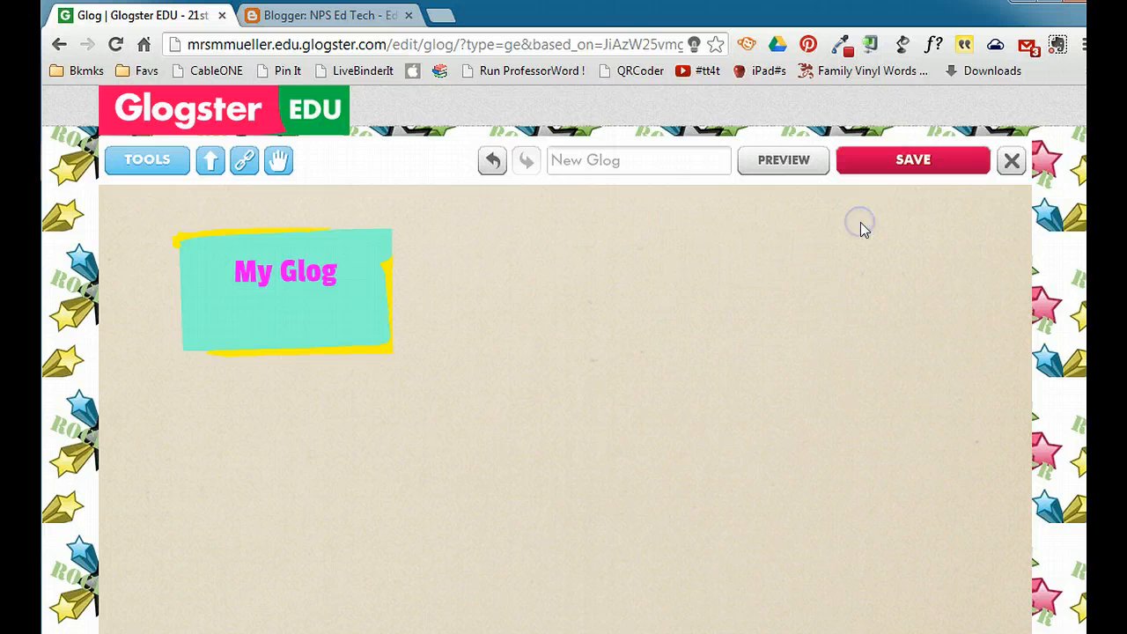
- Add the blue curved arrow from the Start graphics to the glog and move it to the upper right of the page
left_click(160, 166)
left_click(226, 217)
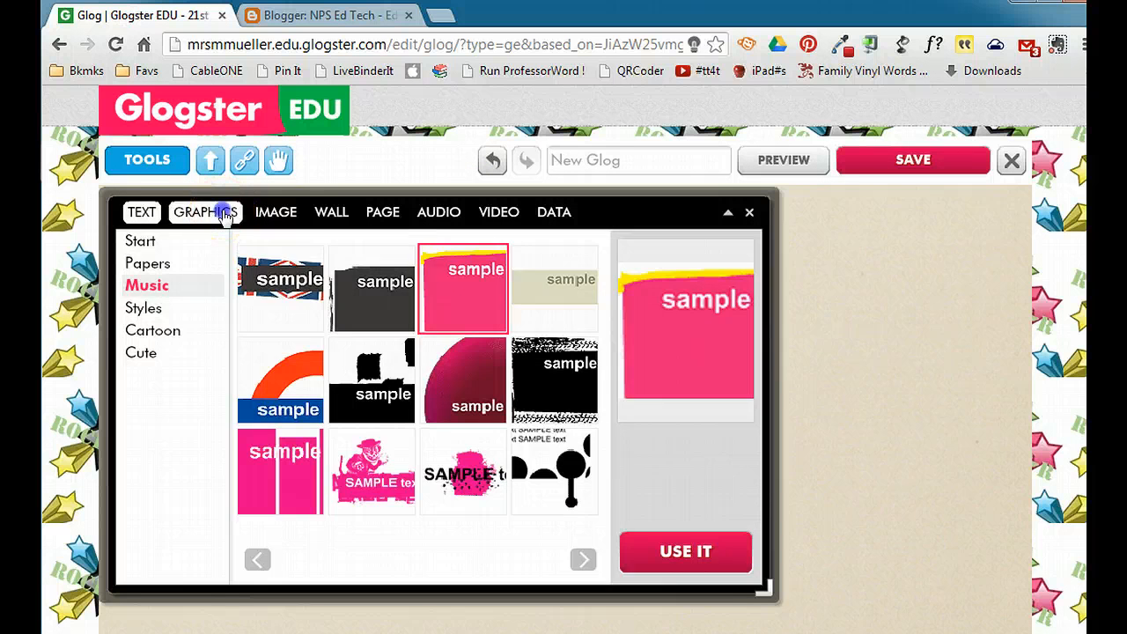
left_click(467, 397)
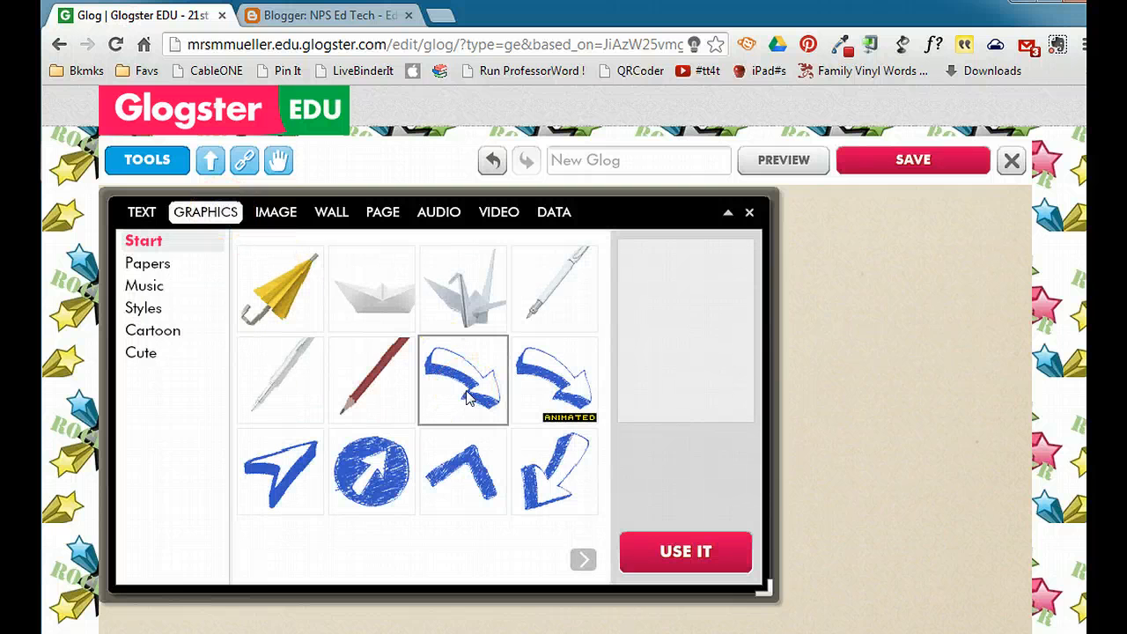
left_click(467, 396)
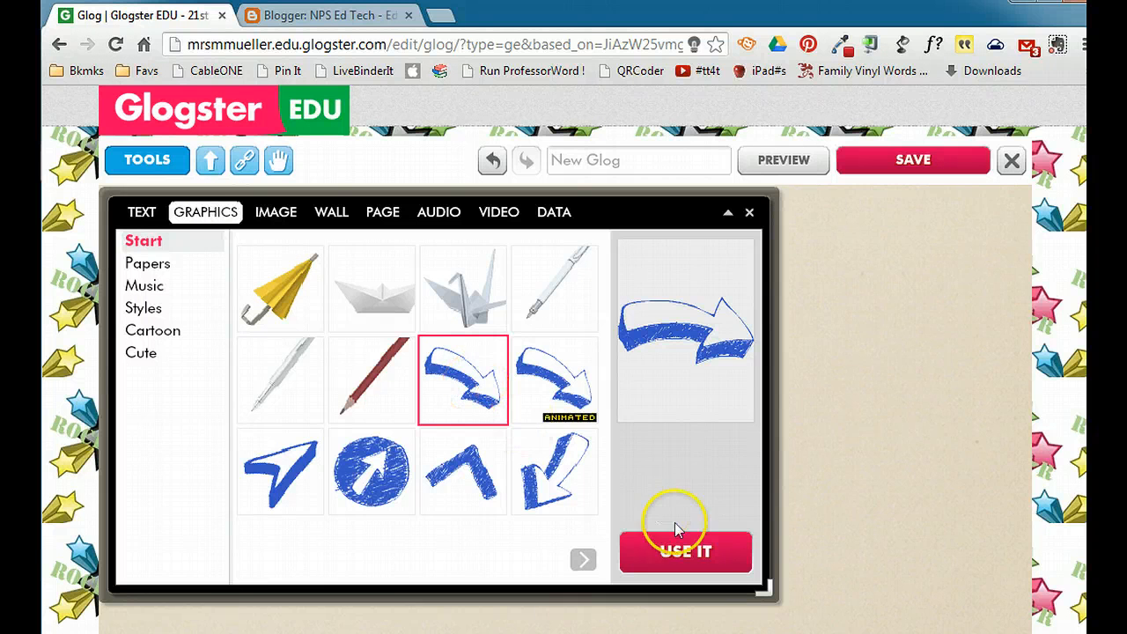
left_click(683, 549)
left_click(749, 213)
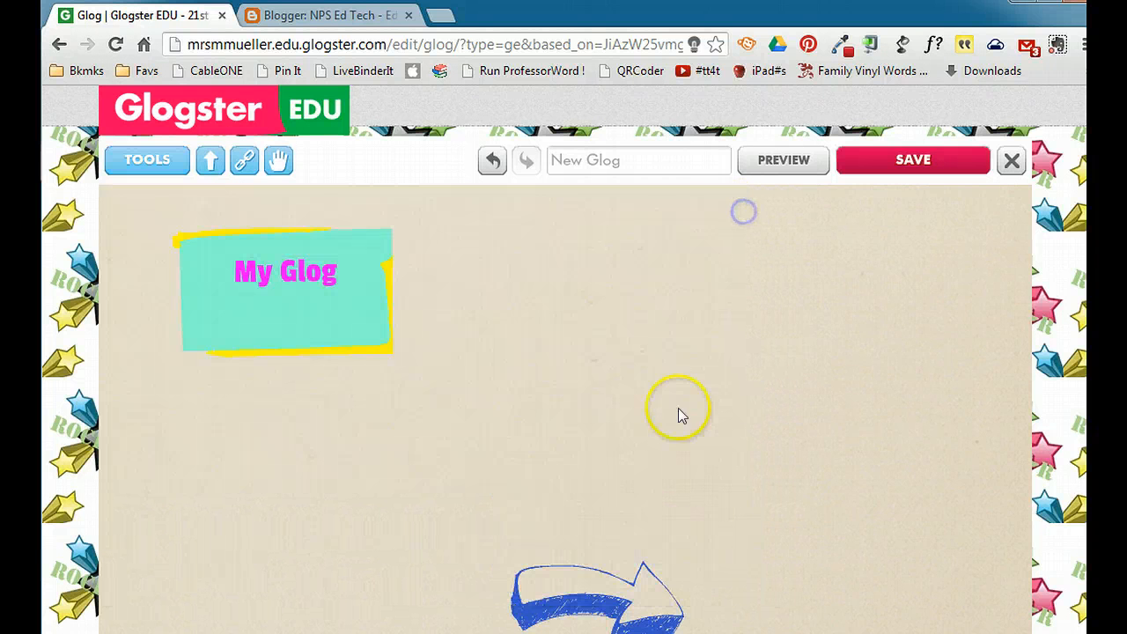
left_click_drag(590, 588, 755, 268)
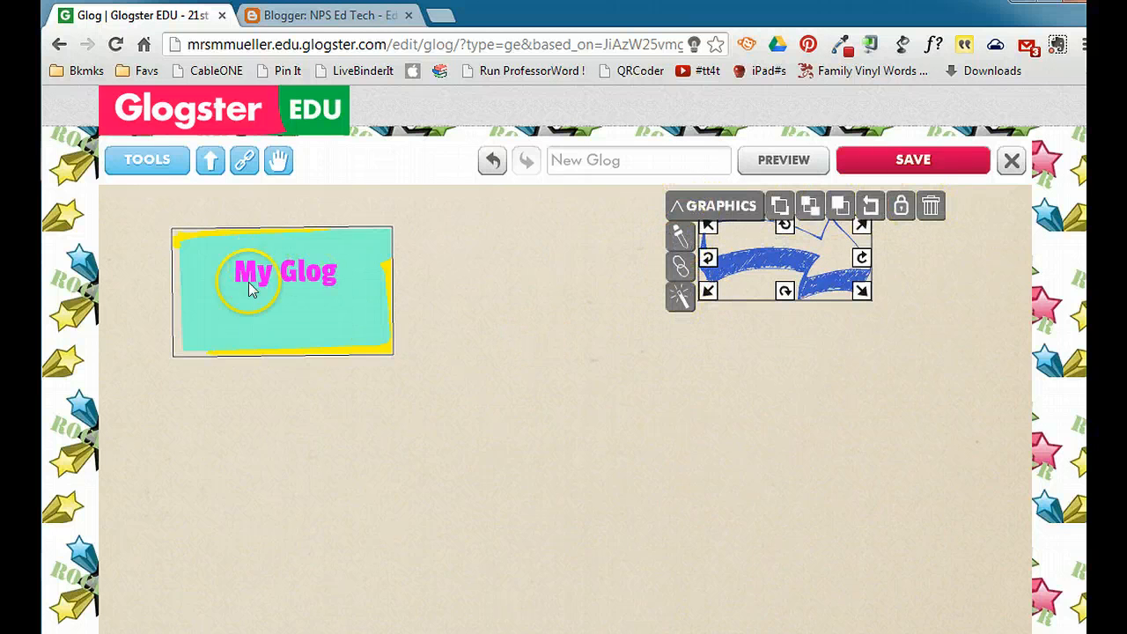
- Recolor the arrow graphic to a light pink
left_click(679, 235)
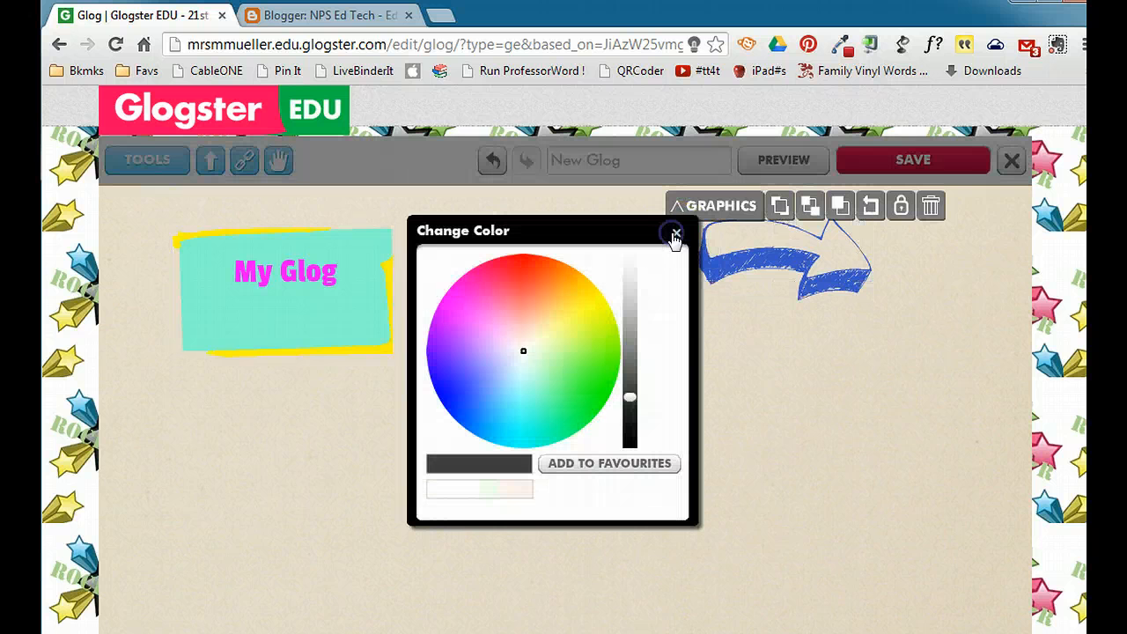
left_click_drag(504, 299, 489, 308)
left_click(630, 269)
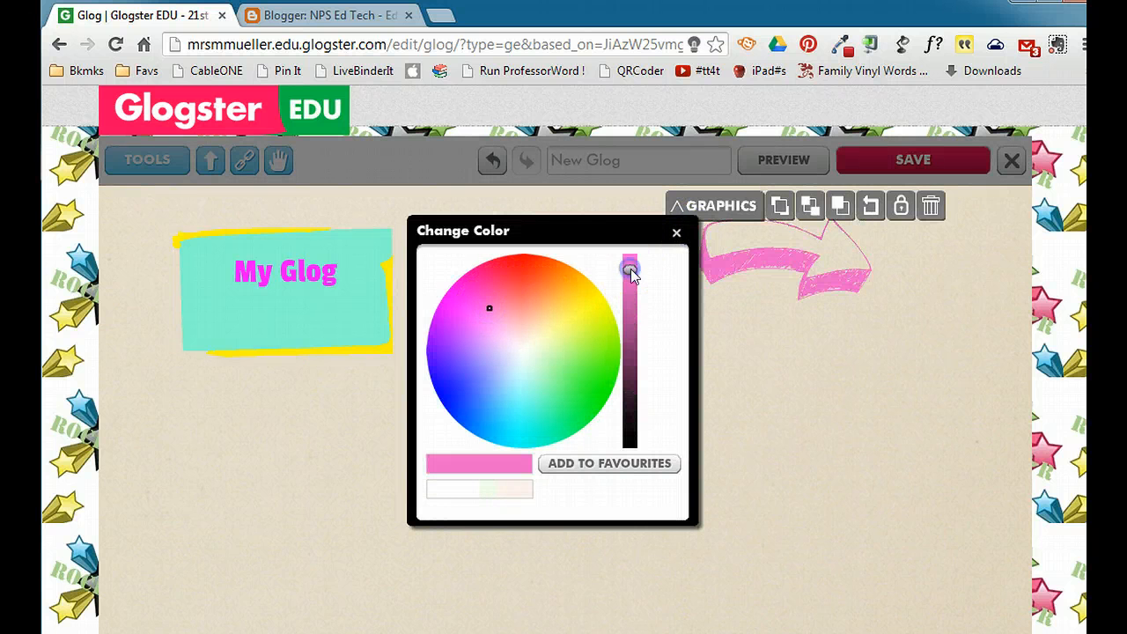
left_click(677, 233)
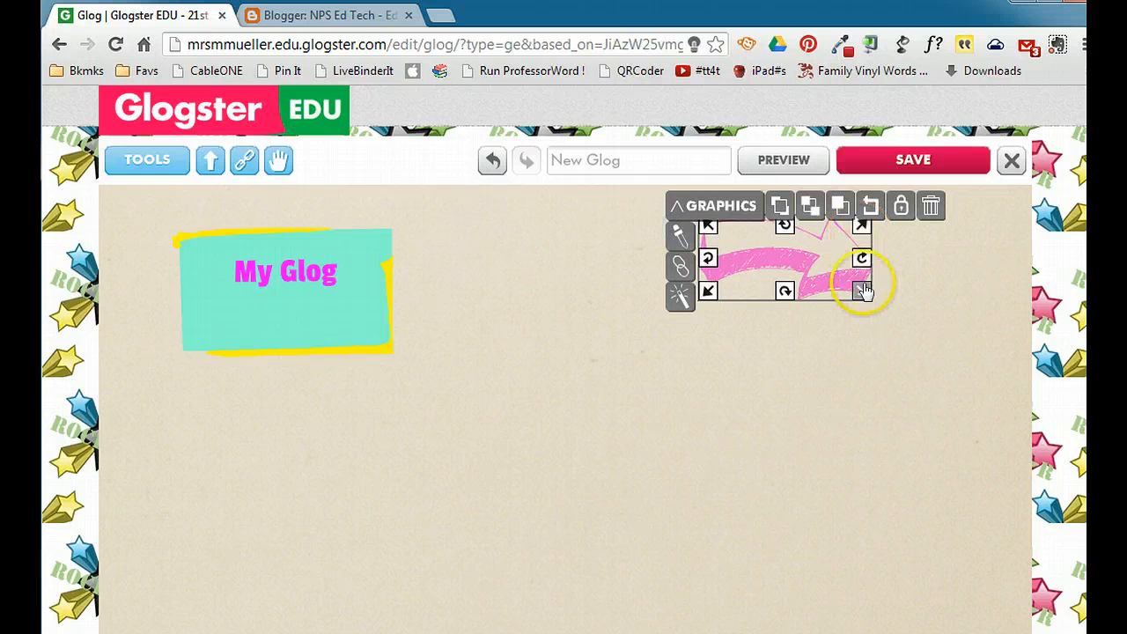
- Rotate the pink arrow about 45 degrees clockwise and place a duplicate of it below the "My Glog" text box
left_click_drag(867, 265, 868, 337)
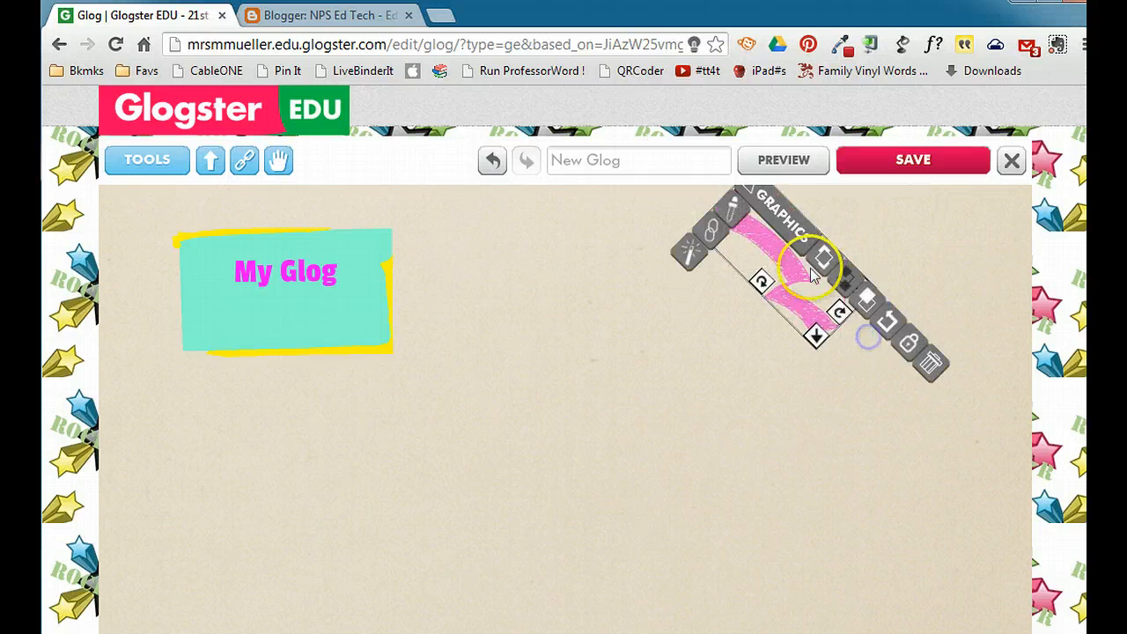
left_click_drag(805, 288, 840, 339)
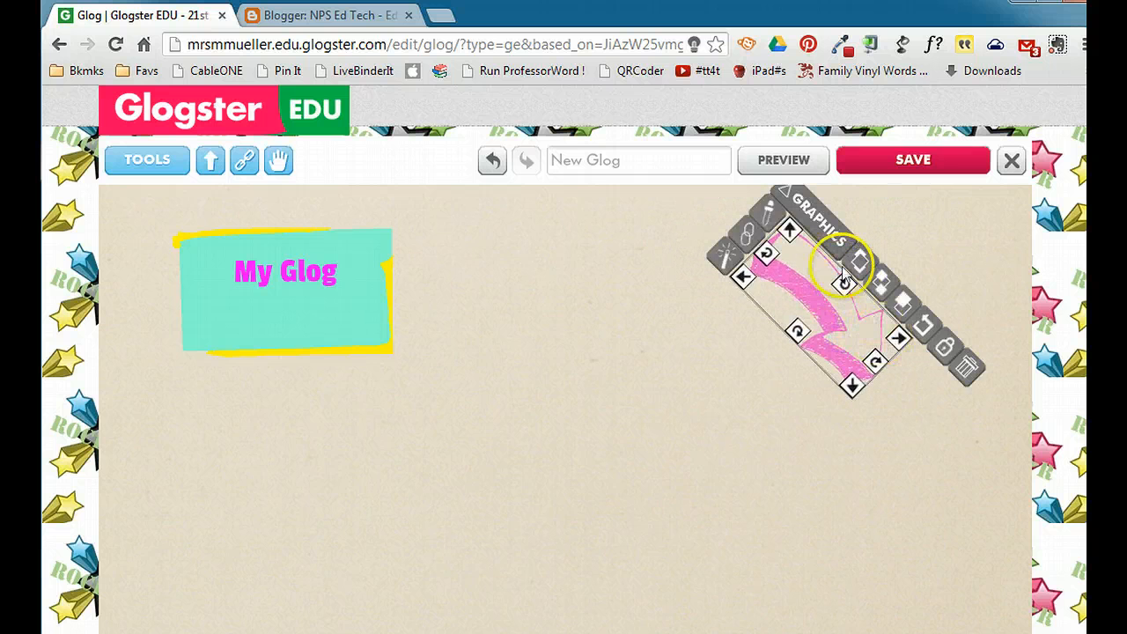
left_click(900, 302)
left_click_drag(919, 378, 267, 509)
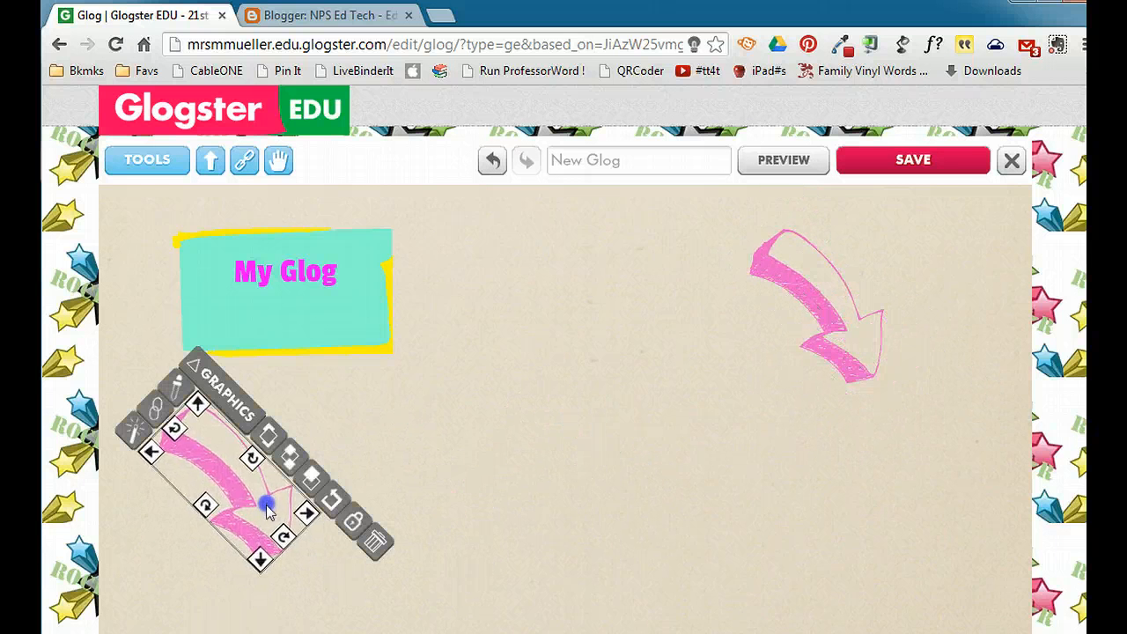
left_click(549, 399)
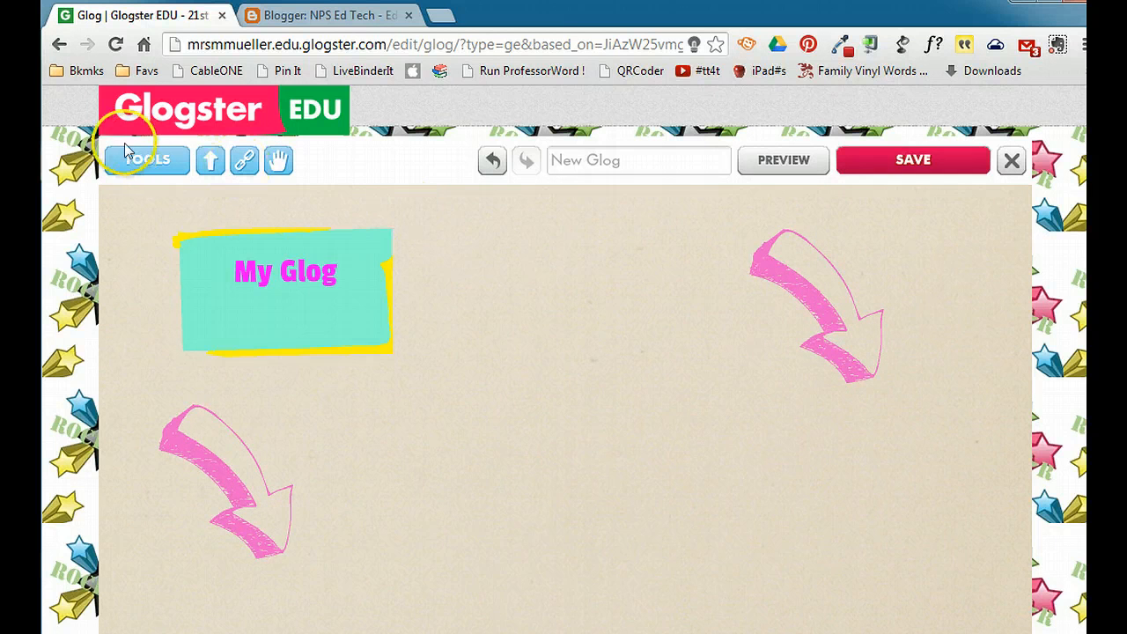
- Look through the saved images and the audio options, including the webcam audio grab tool, without adding anything
left_click(132, 164)
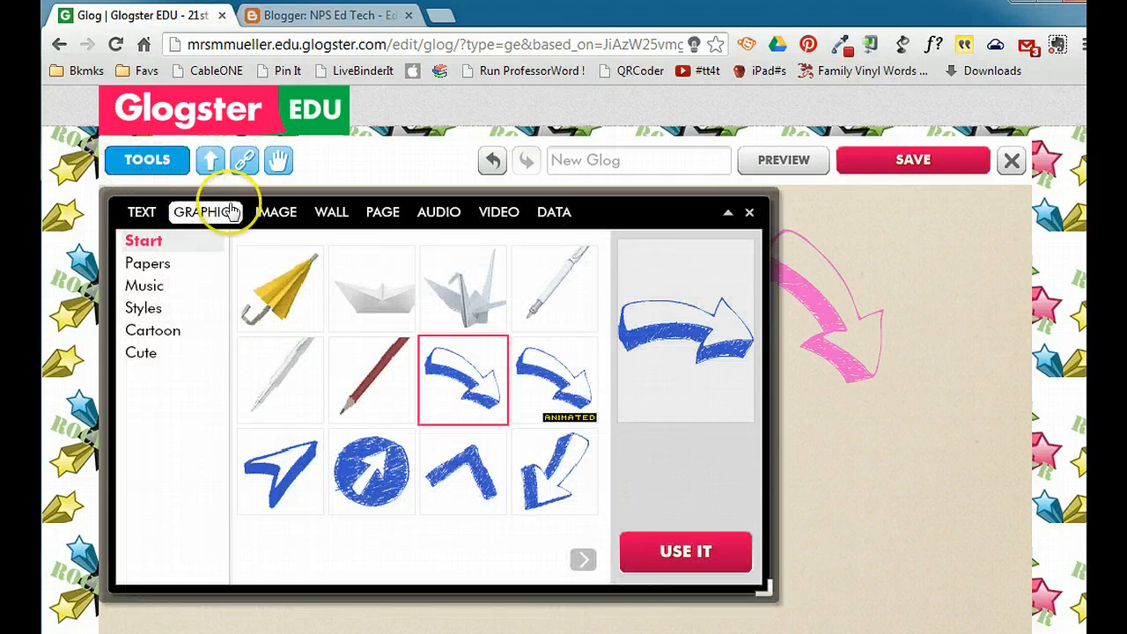
left_click(267, 215)
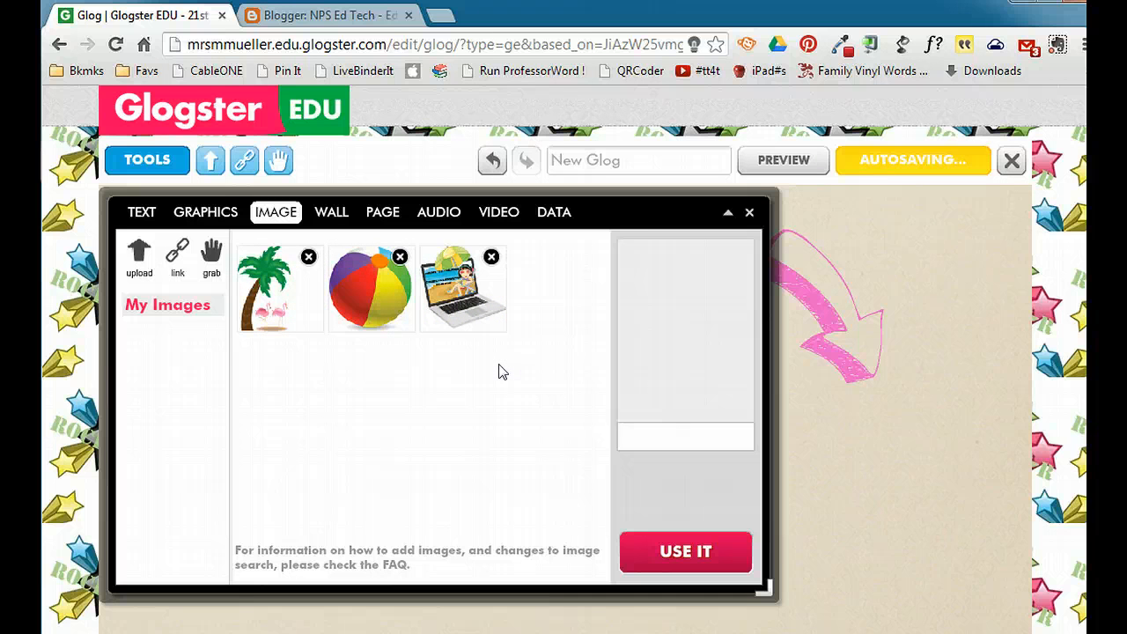
left_click(503, 301)
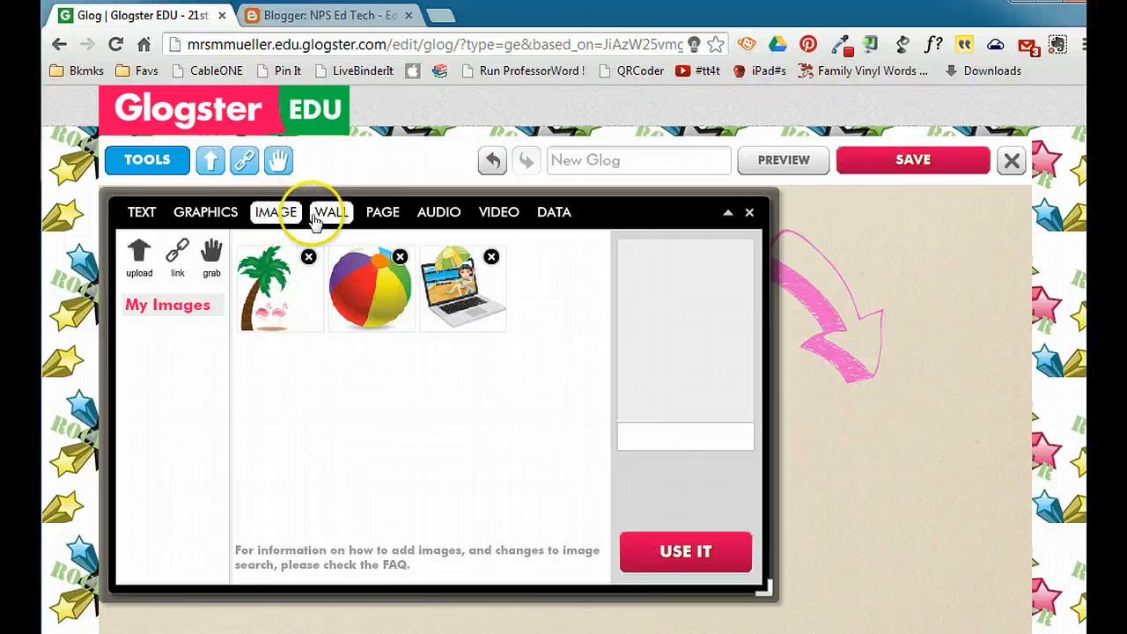
left_click(438, 214)
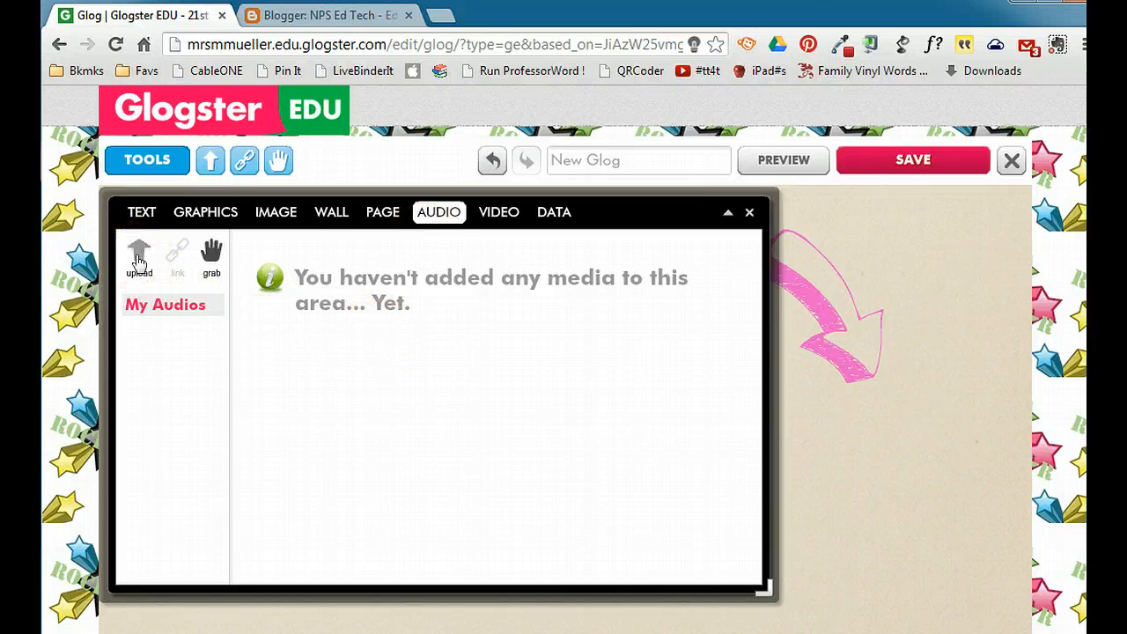
left_click(212, 256)
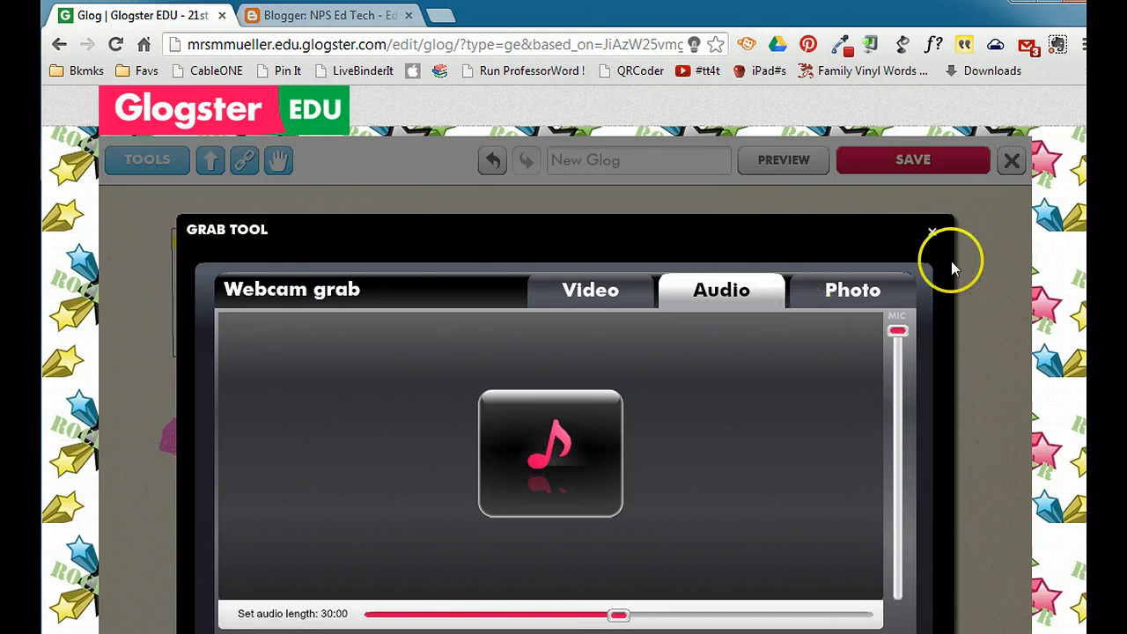
left_click(932, 232)
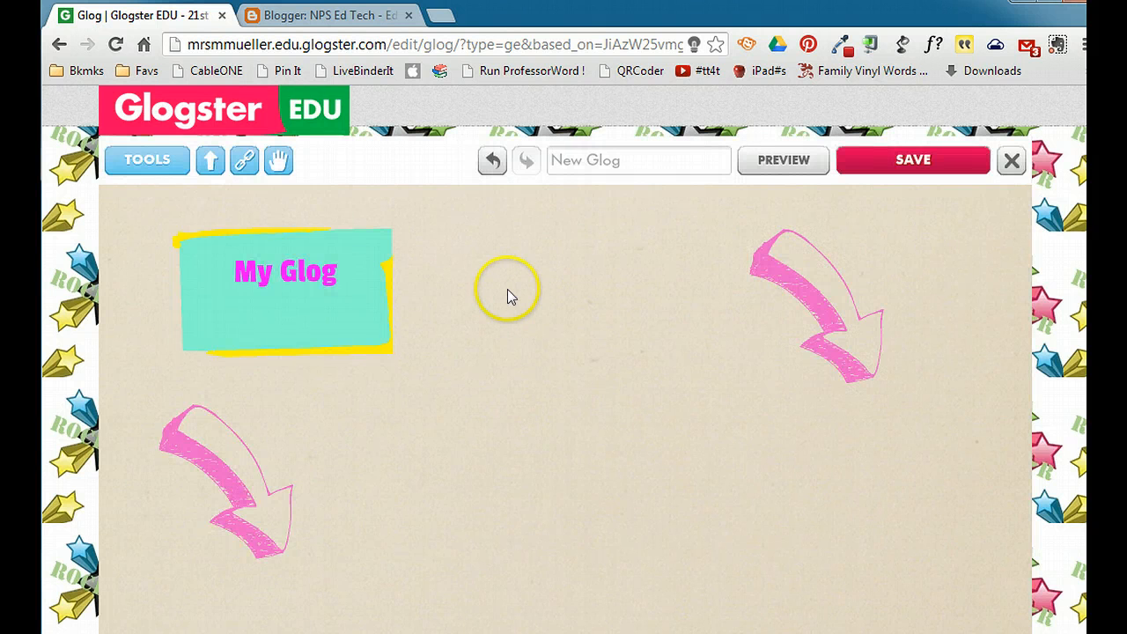
- Select the first video in the My videos folder of the connected YouTube account
left_click(164, 165)
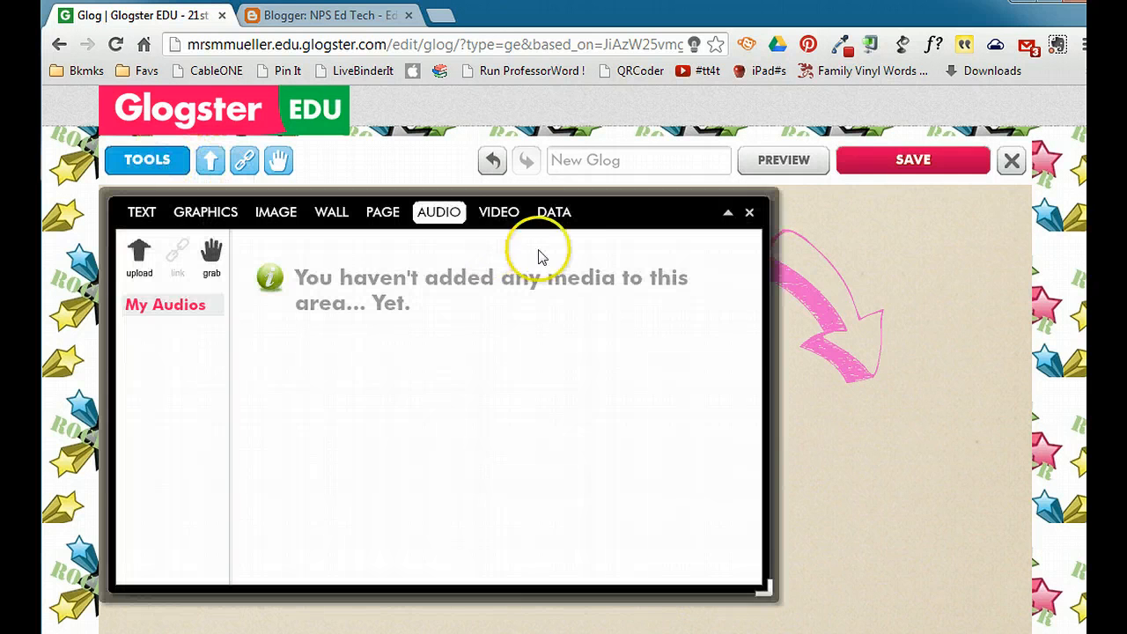
left_click(499, 213)
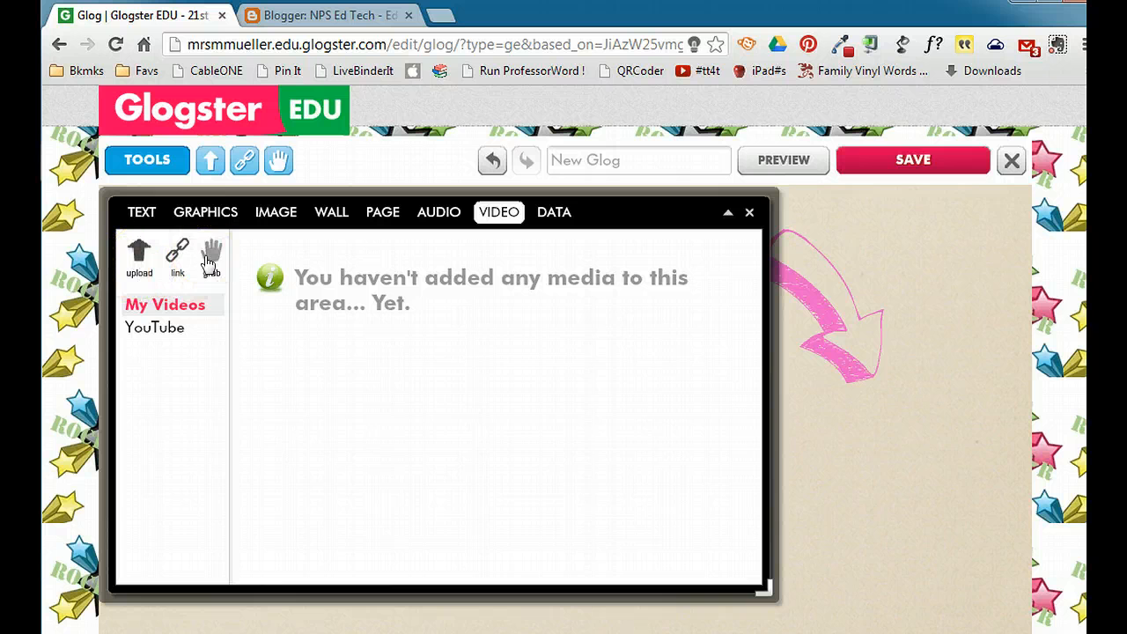
left_click(158, 328)
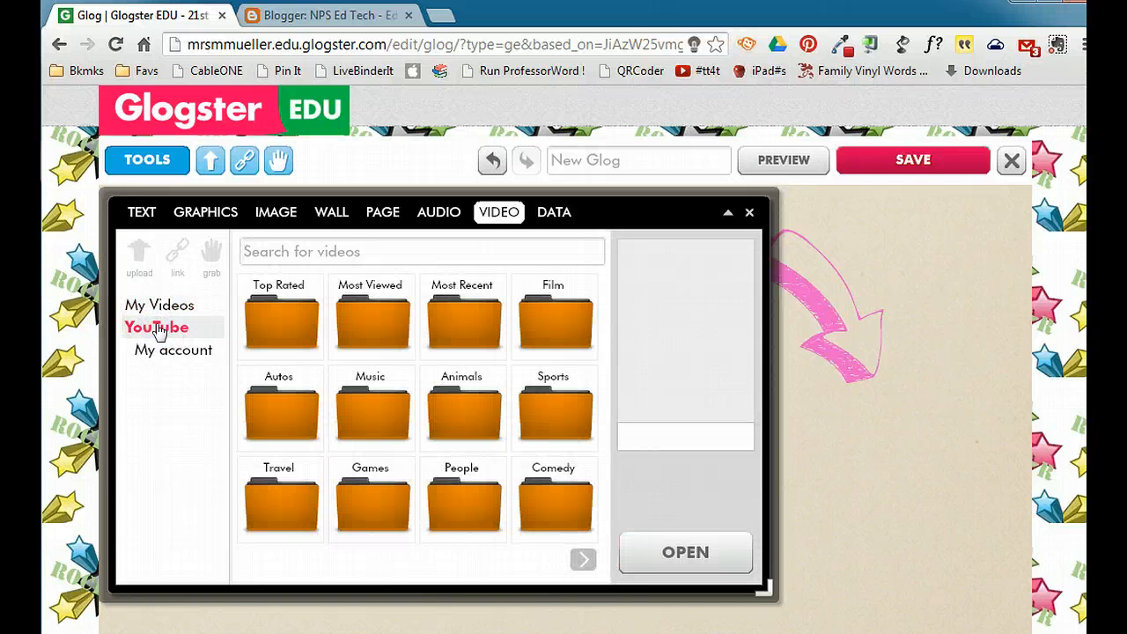
left_click(184, 351)
left_click(266, 323)
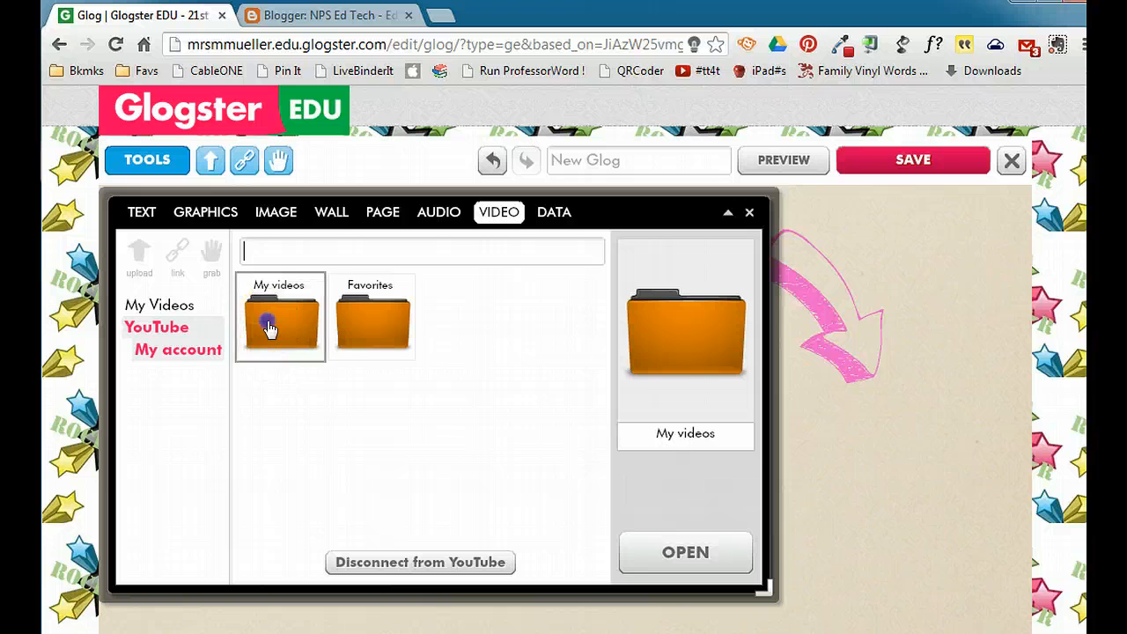
left_click(702, 557)
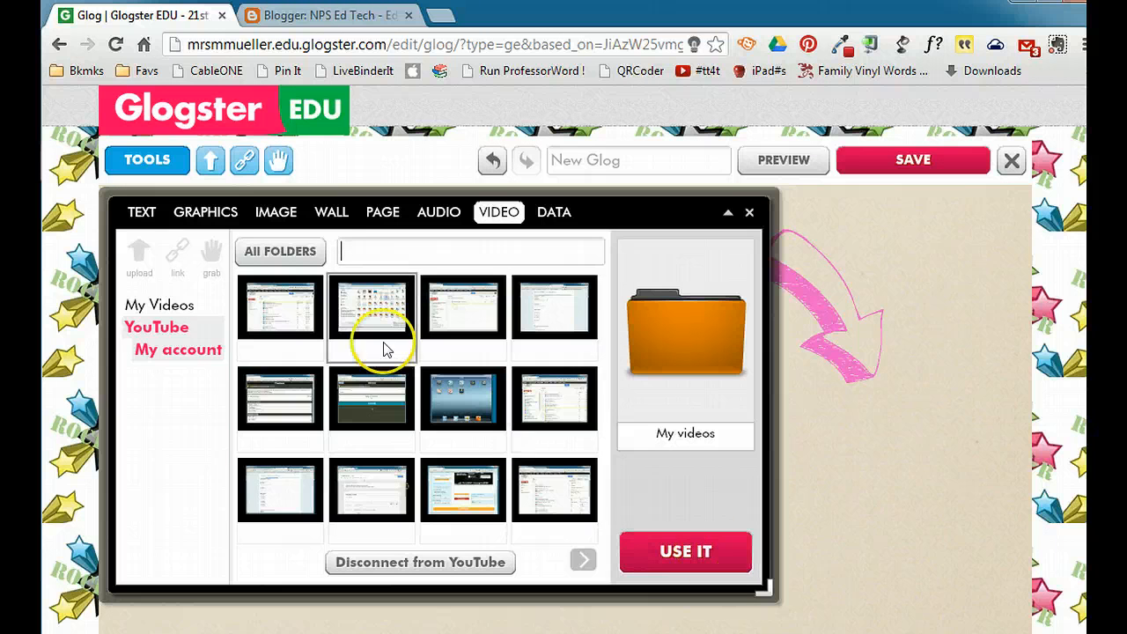
left_click(271, 317)
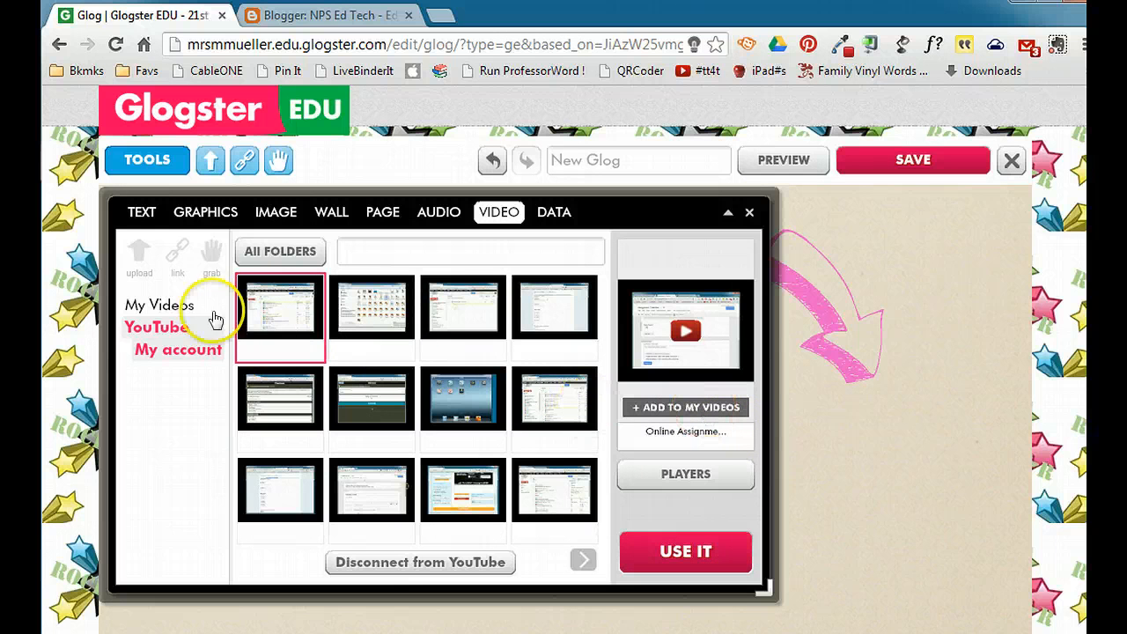
- Give the video the hand-drawn "Video player" frame from the Start players and insert it into the glog
left_click(694, 475)
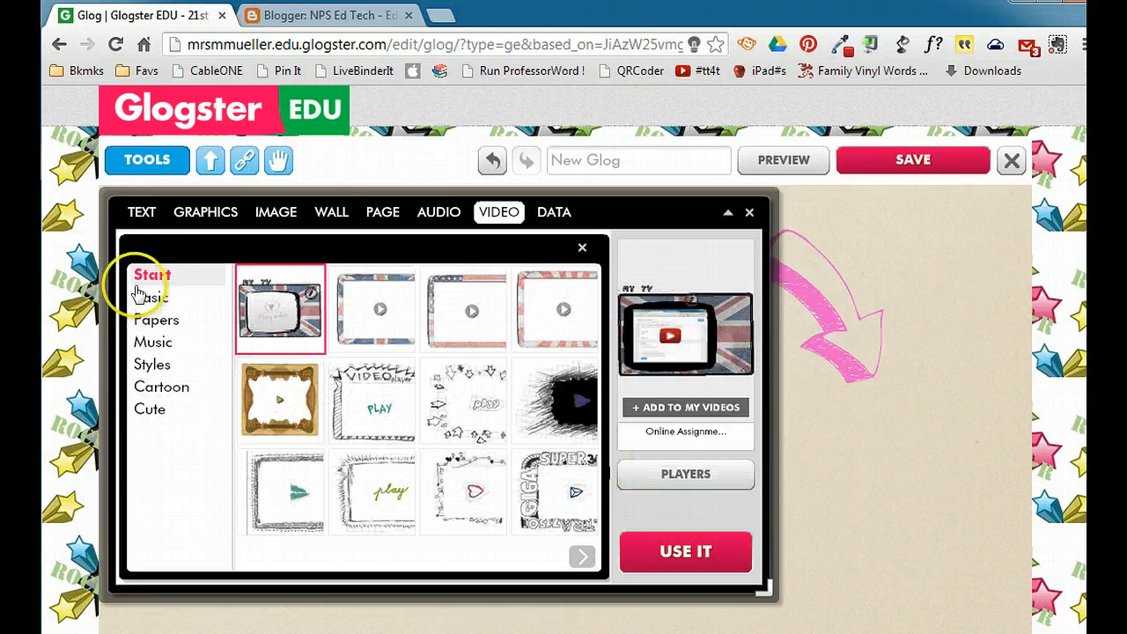
left_click(391, 403)
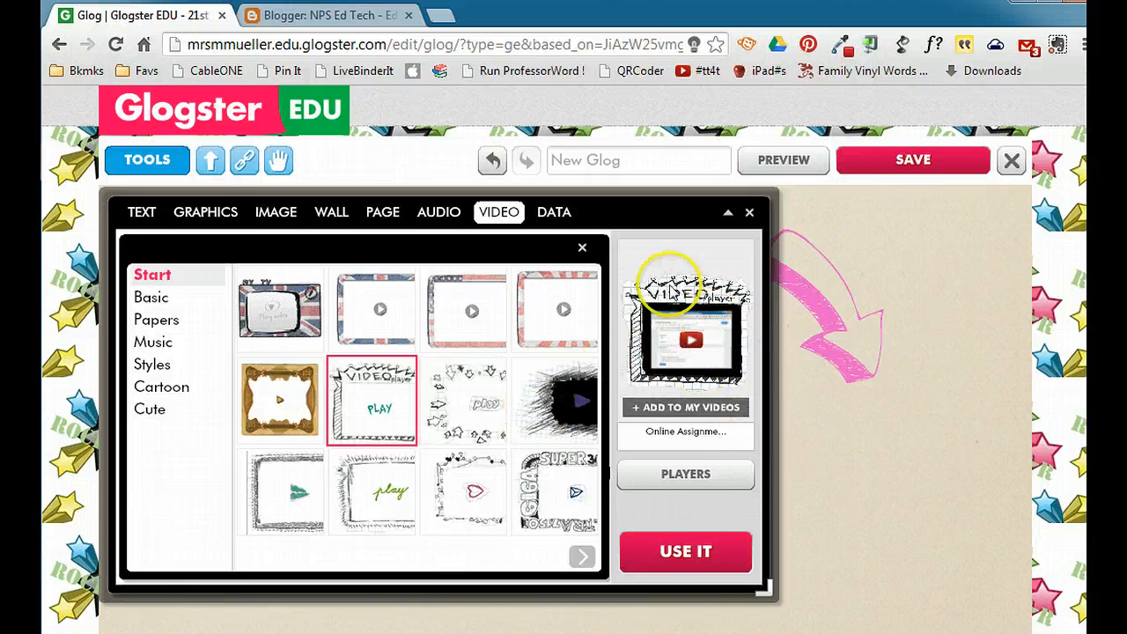
left_click(678, 553)
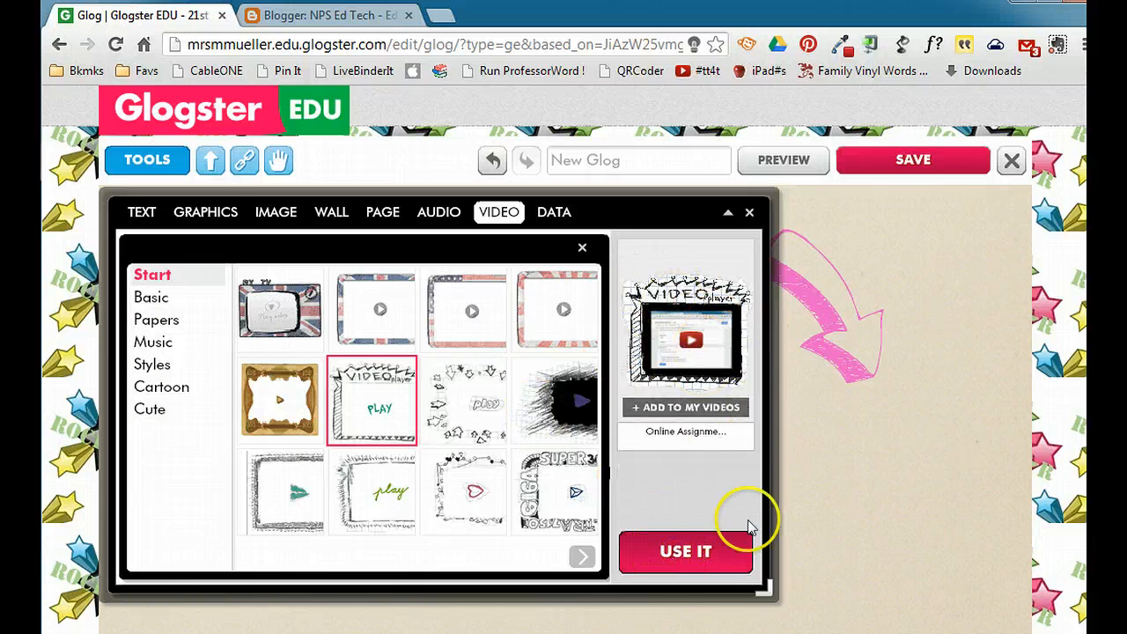
left_click(749, 216)
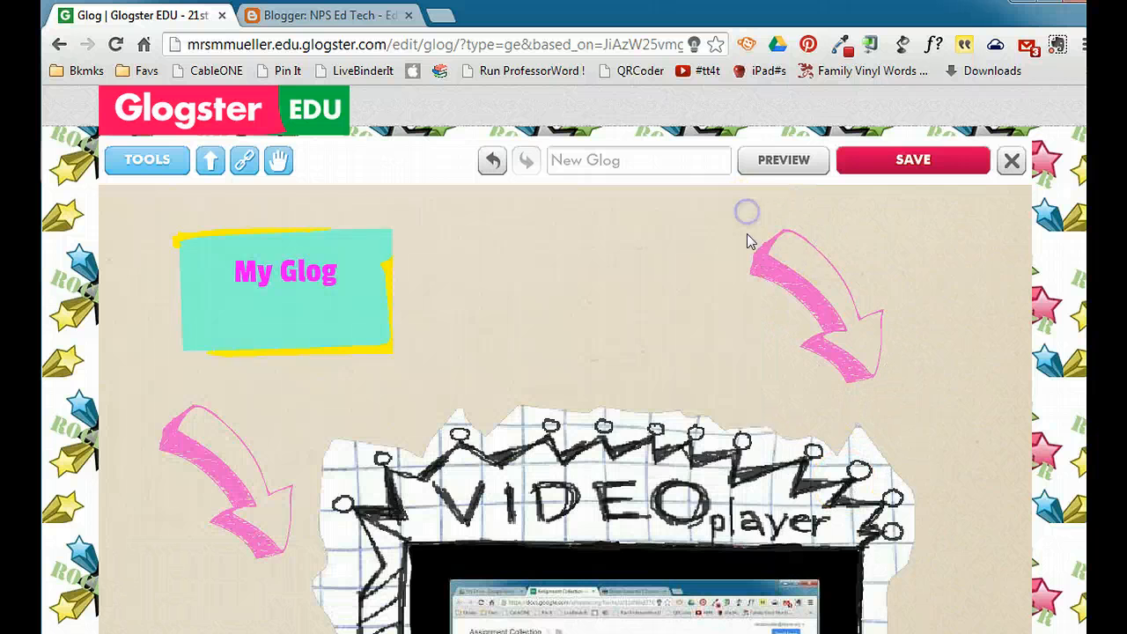
- Shrink the video player to about two thirds of its size and place it tilted counterclockwise on the right side of the page
left_click(841, 454)
scroll(960, 452, "down", 3)
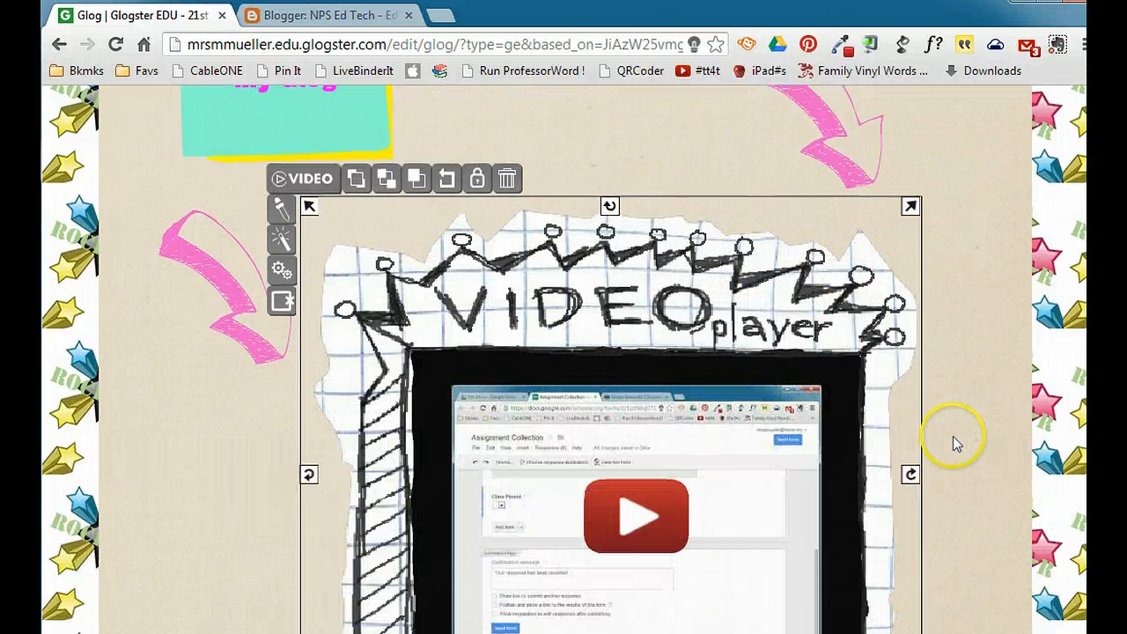
left_click_drag(734, 279, 578, 385)
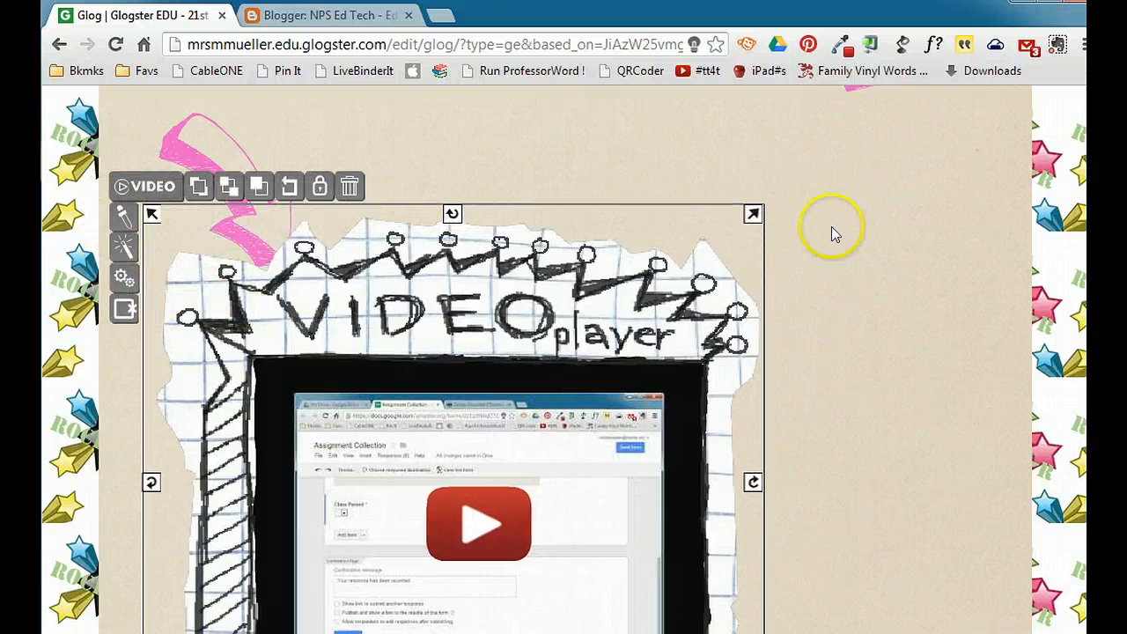
left_click_drag(751, 215, 518, 527)
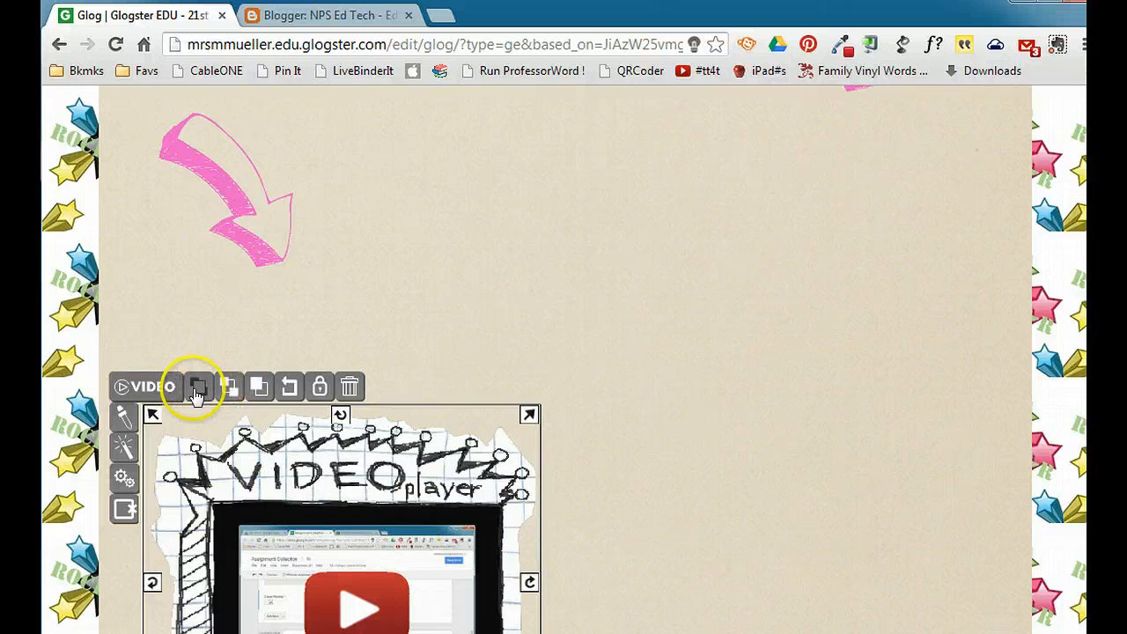
left_click_drag(336, 472, 779, 291)
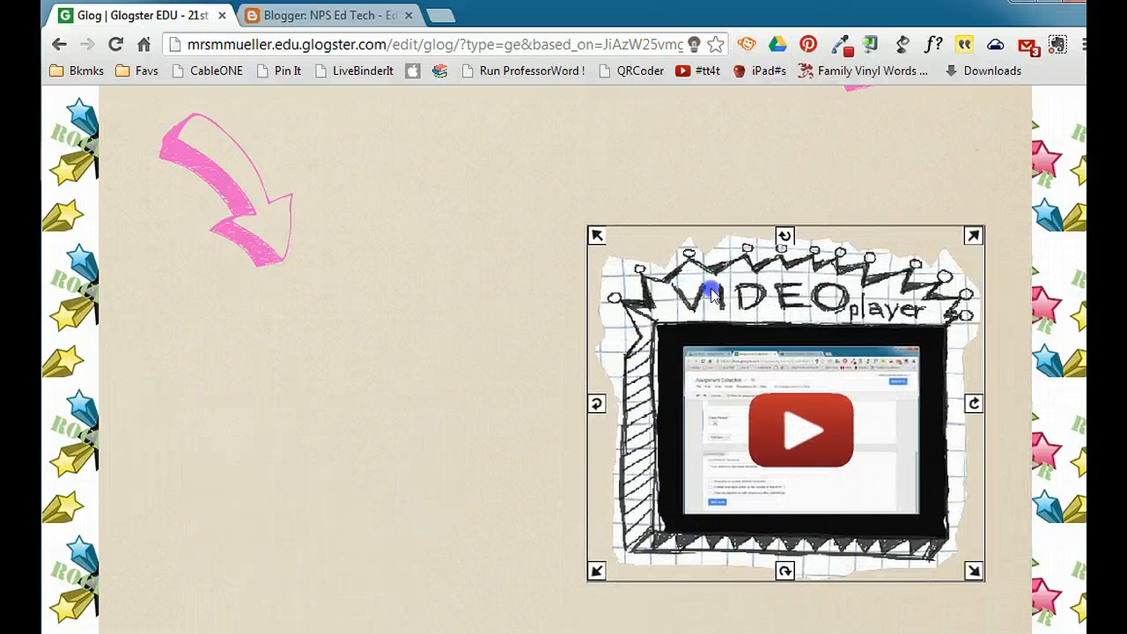
left_click_drag(595, 405, 633, 457)
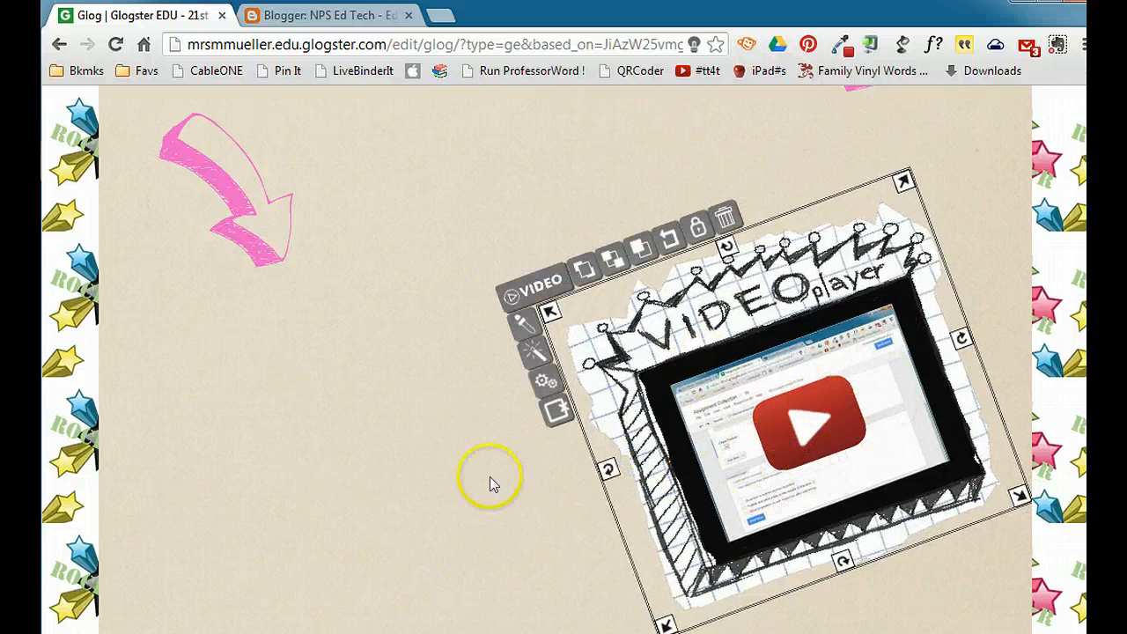
- Attach the BibMeDirections PDF from My Data to the glog and check it in the glog's attachments list
scroll(441, 434, "up", 3)
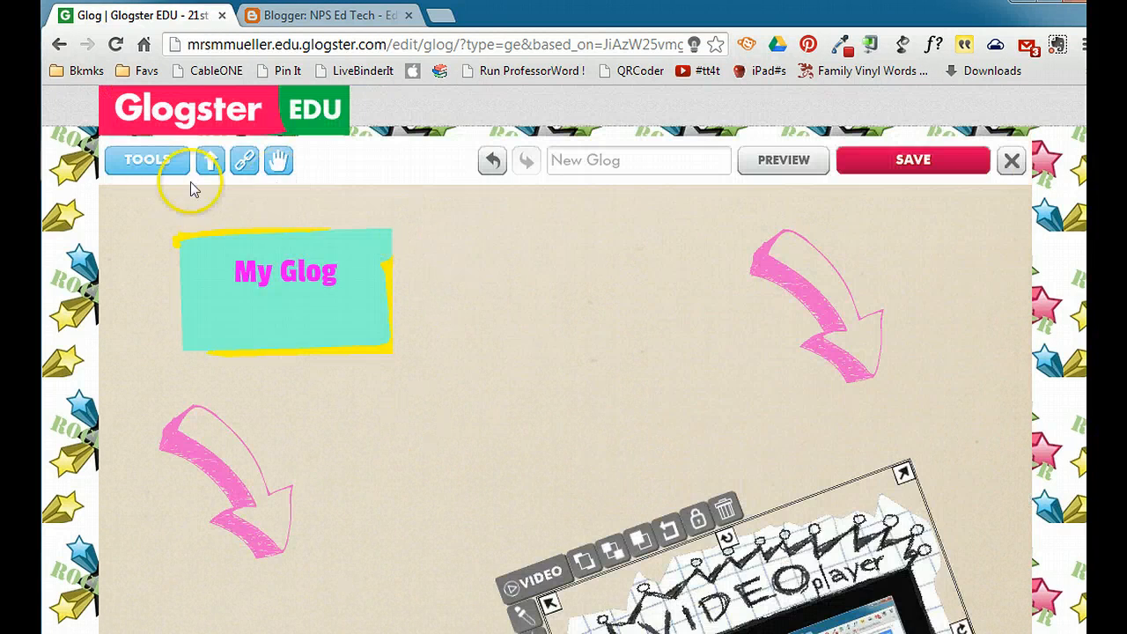
left_click(147, 160)
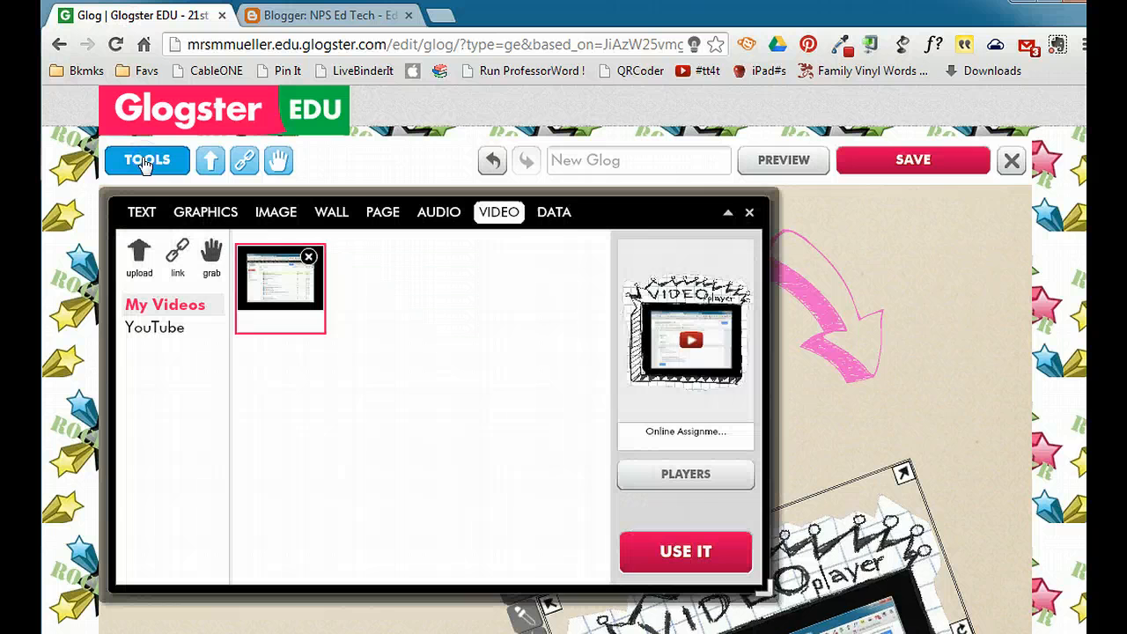
left_click(552, 222)
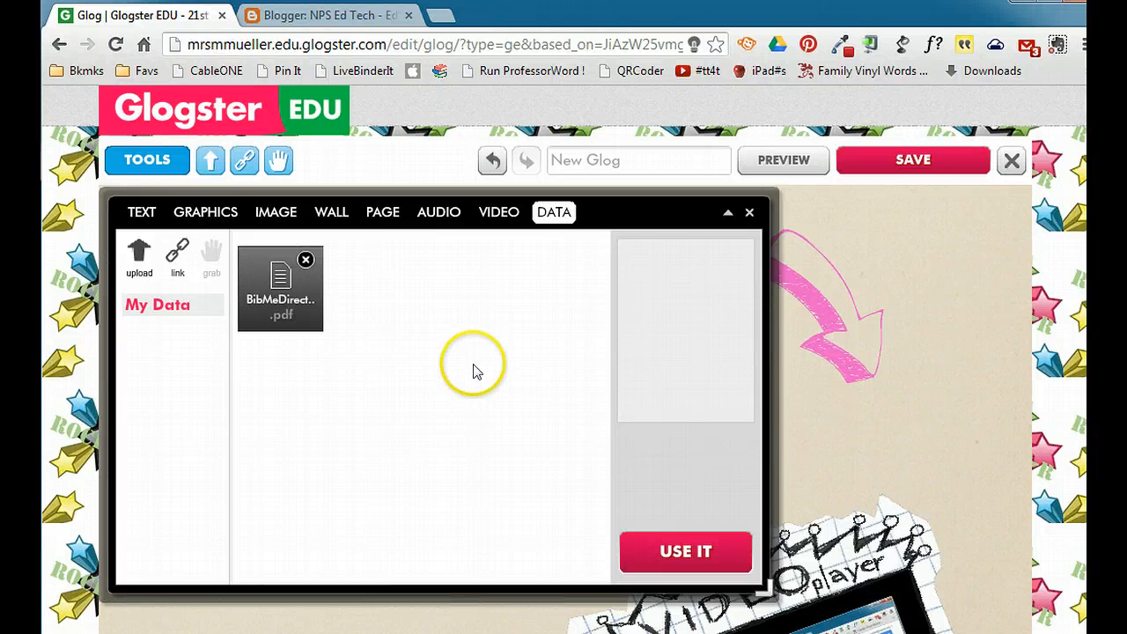
left_click(280, 280)
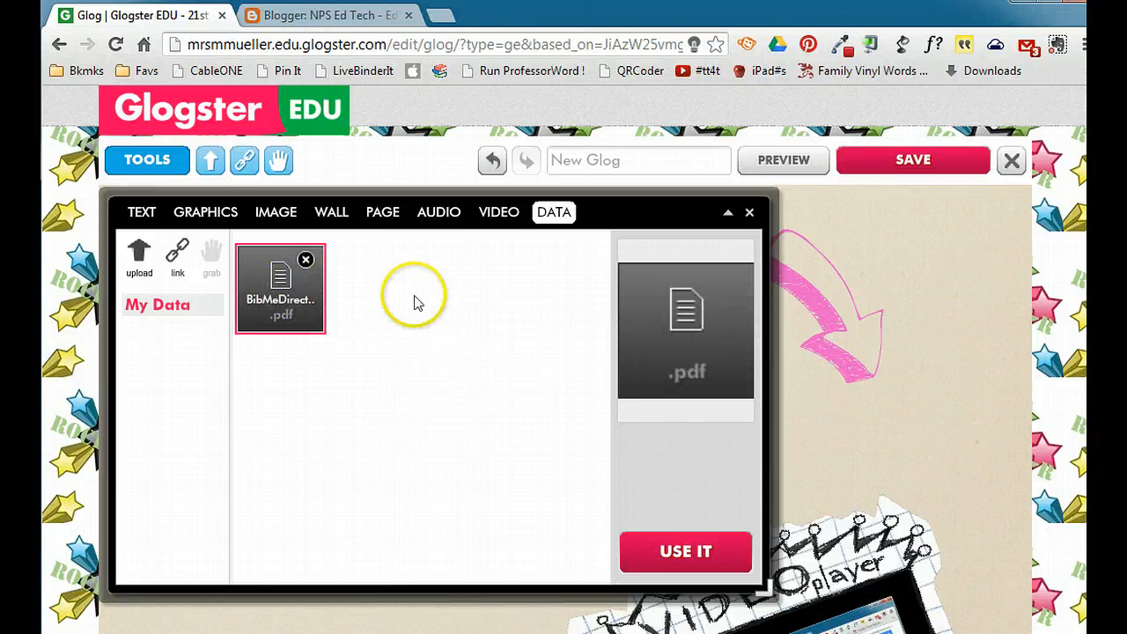
left_click(672, 554)
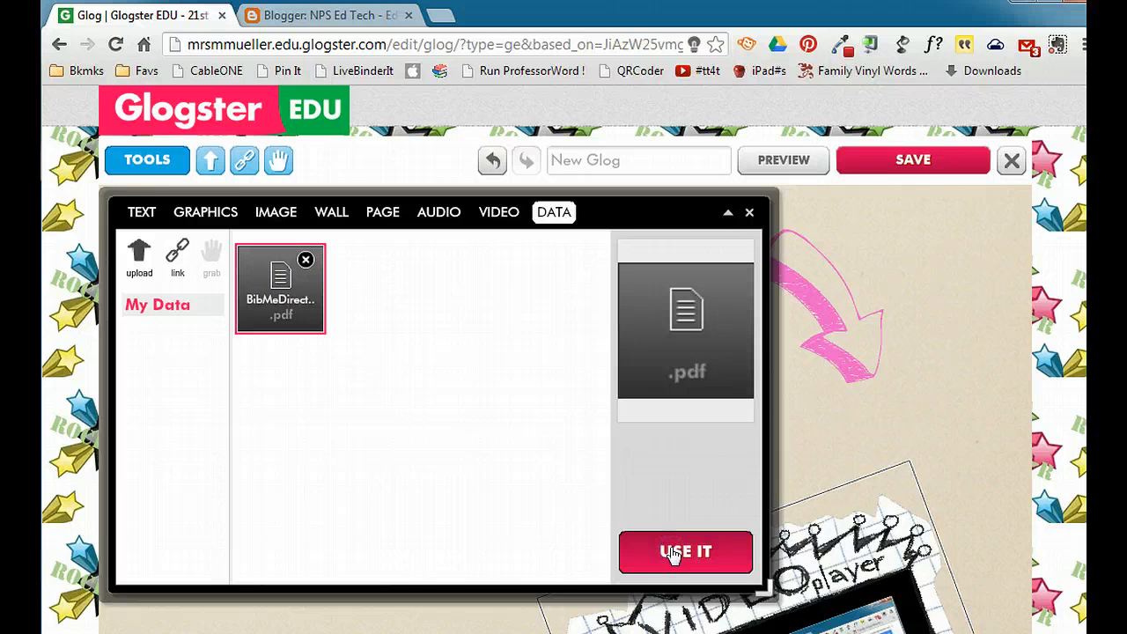
left_click(747, 213)
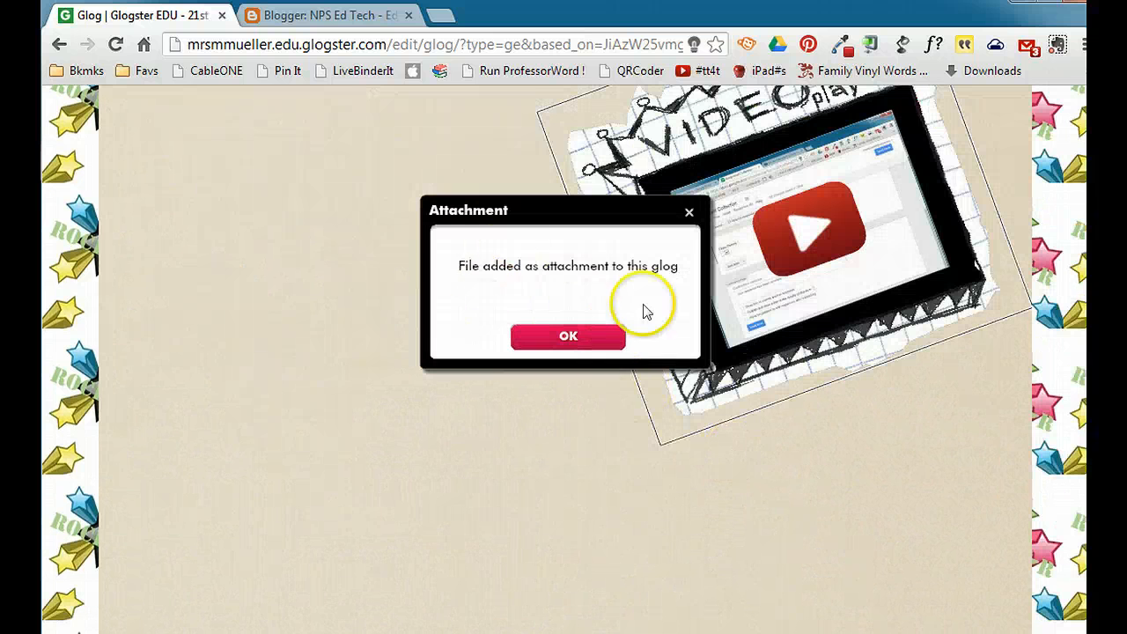
left_click(568, 338)
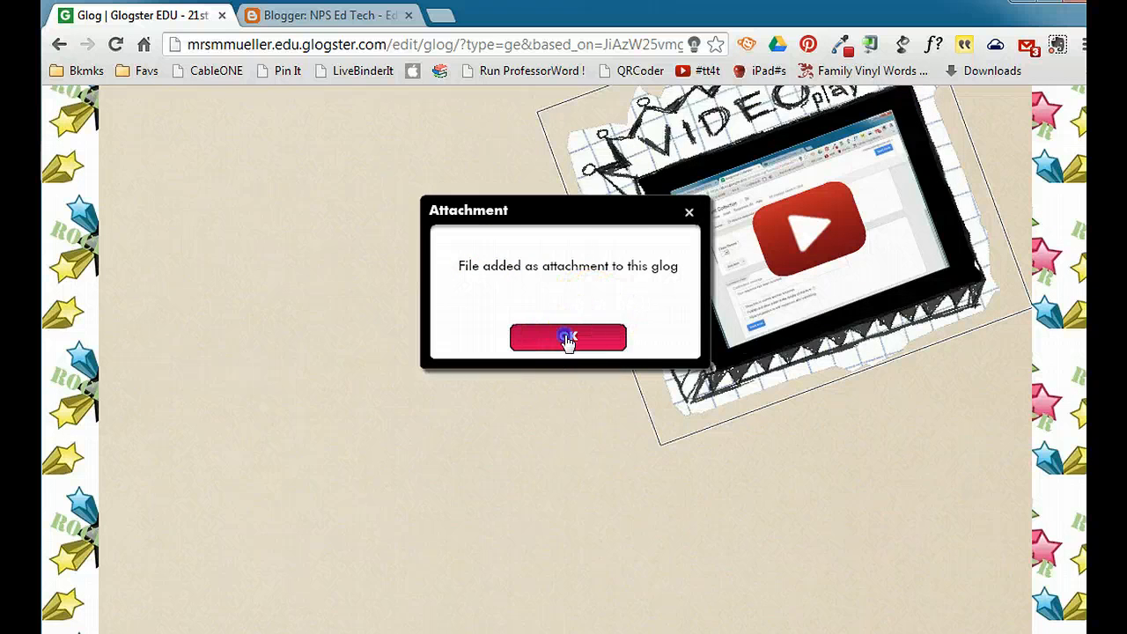
scroll(903, 484, "down", 5)
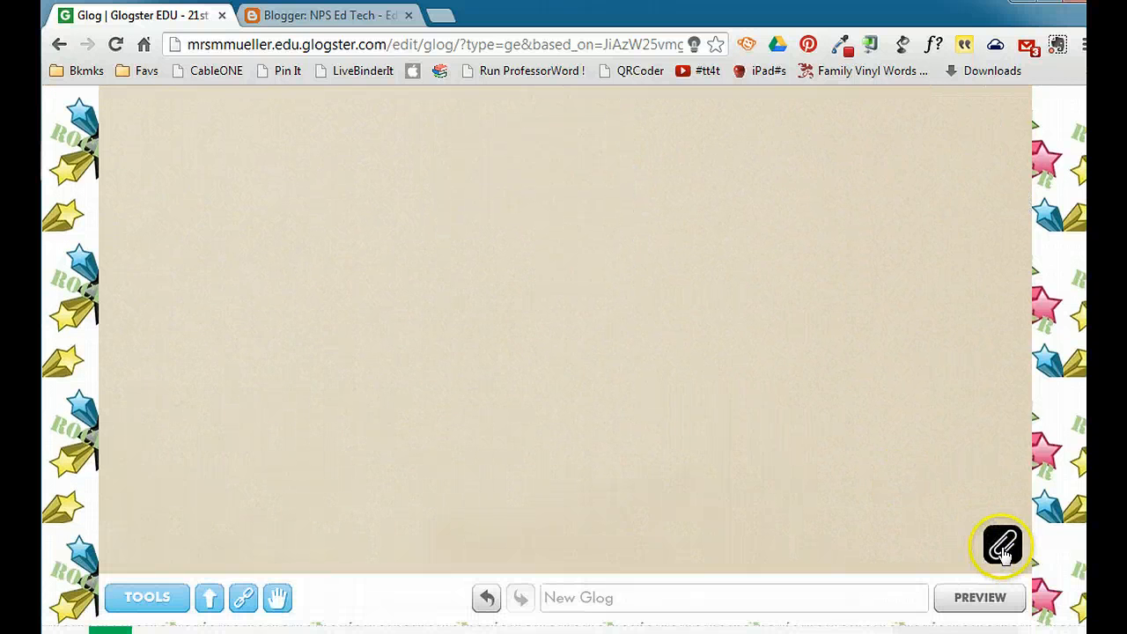
left_click(1004, 548)
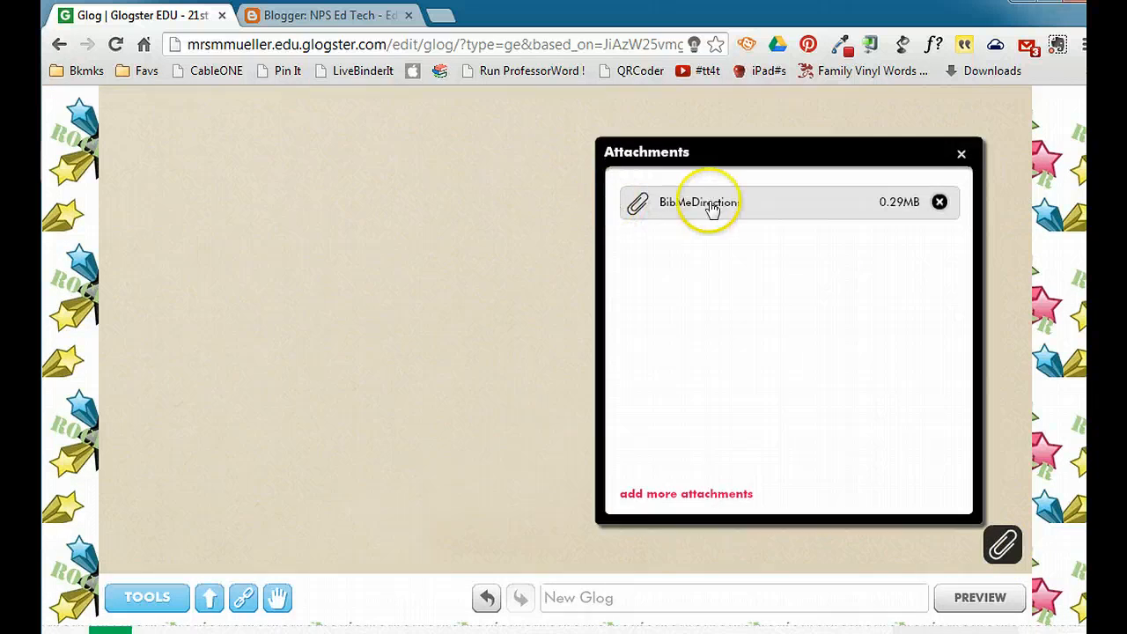
left_click(963, 155)
- Look at the quick options for uploading files, linking web media and grabbing webcam content without adding anything
scroll(666, 382, "up", 10)
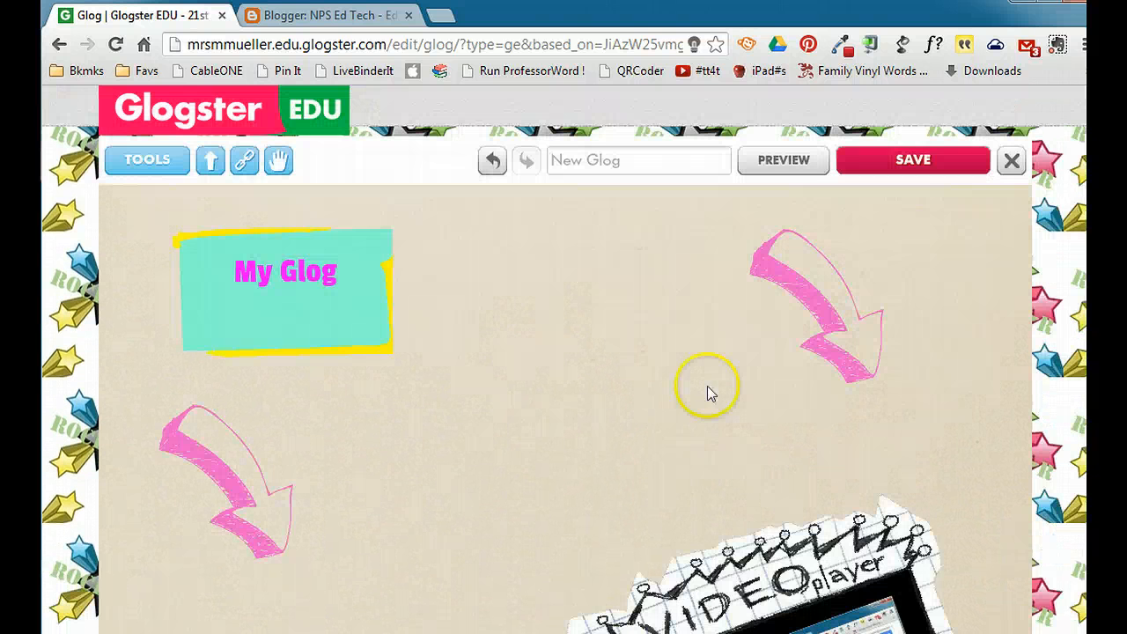
left_click(209, 166)
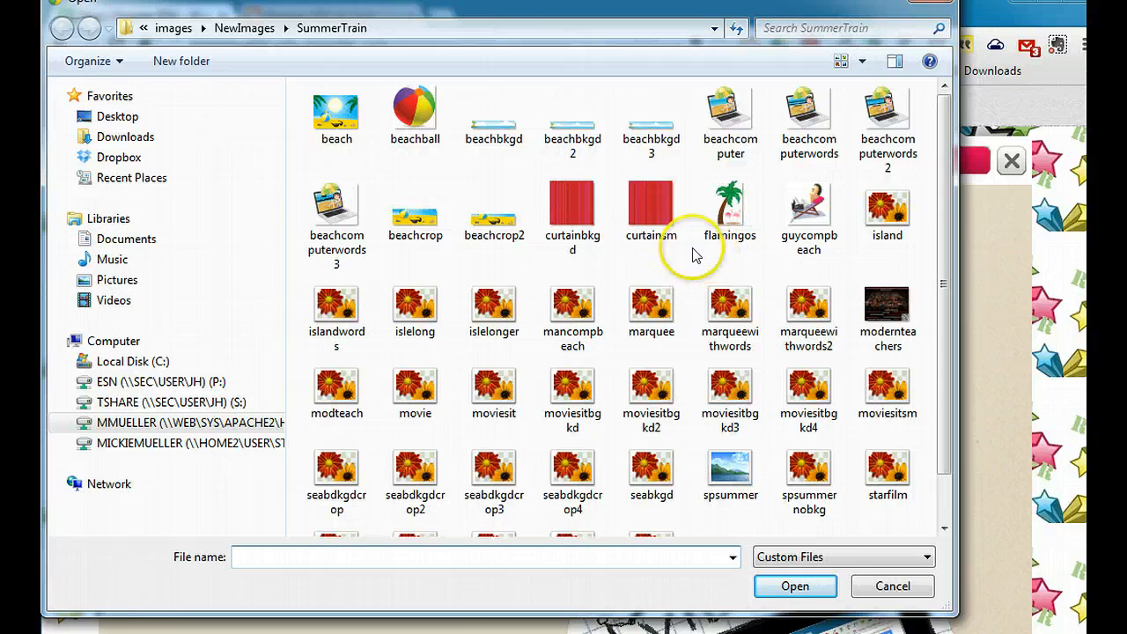
left_click(932, 1)
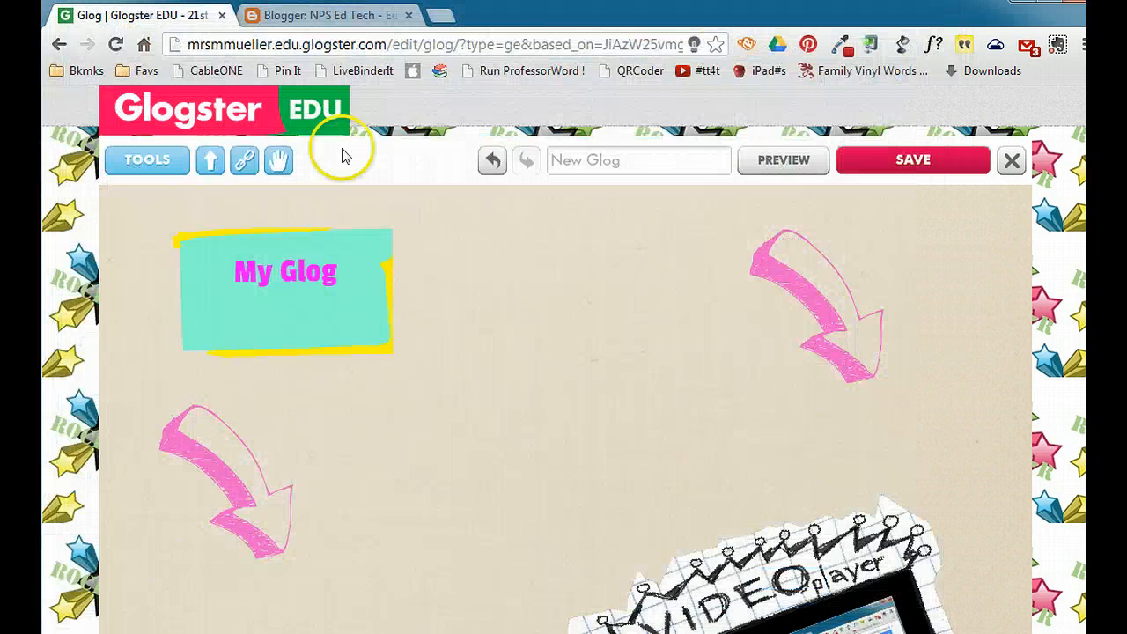
left_click(243, 165)
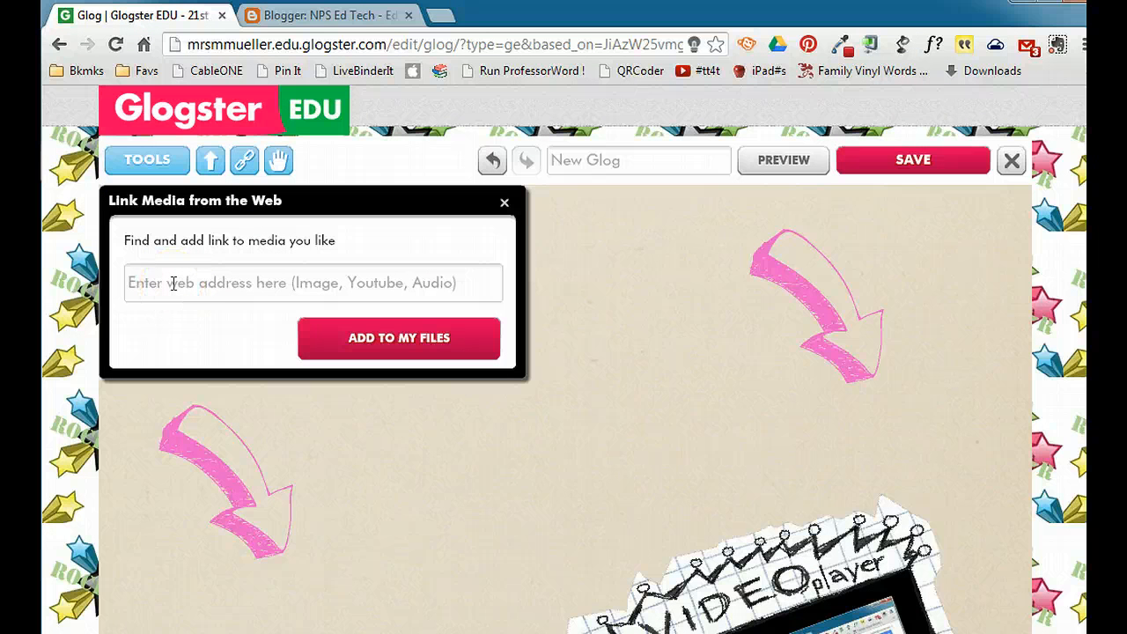
left_click(504, 205)
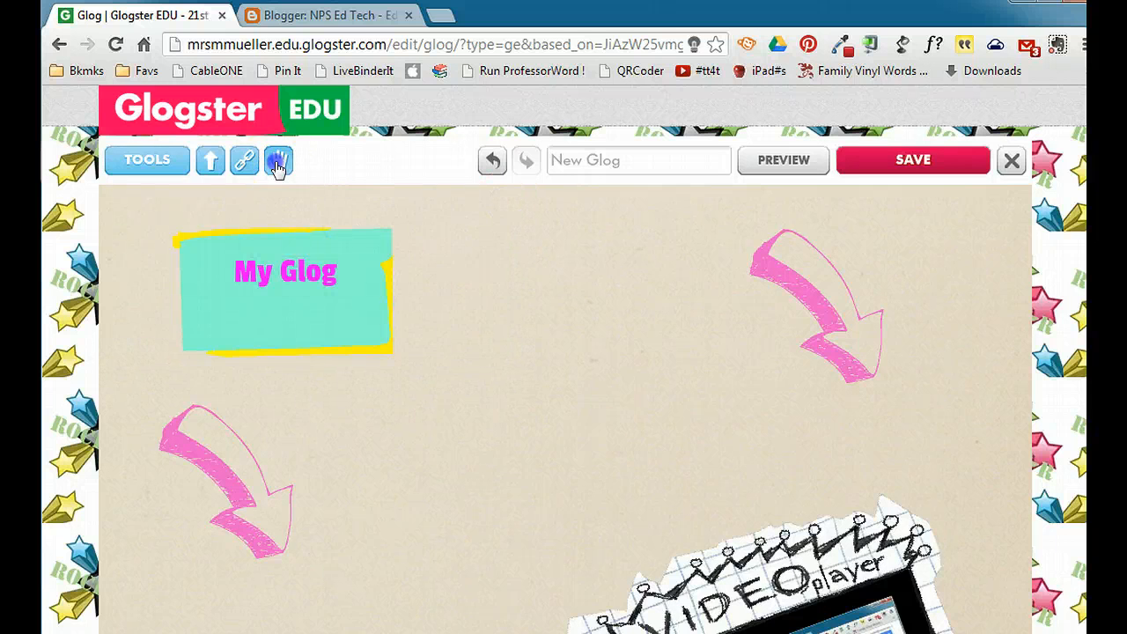
left_click(278, 163)
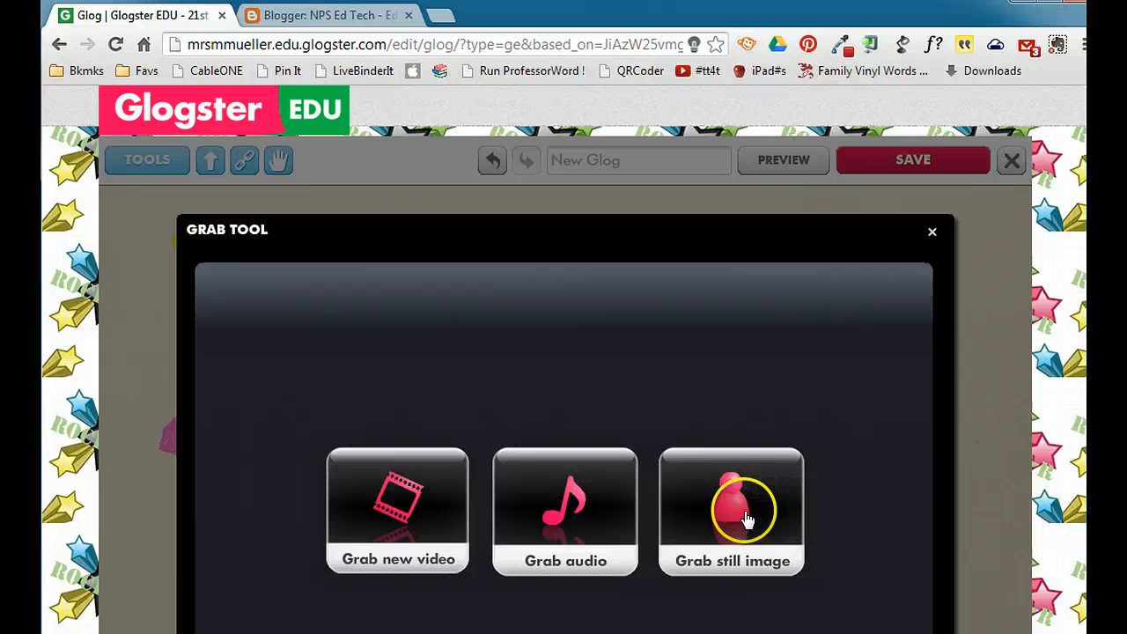
left_click(932, 232)
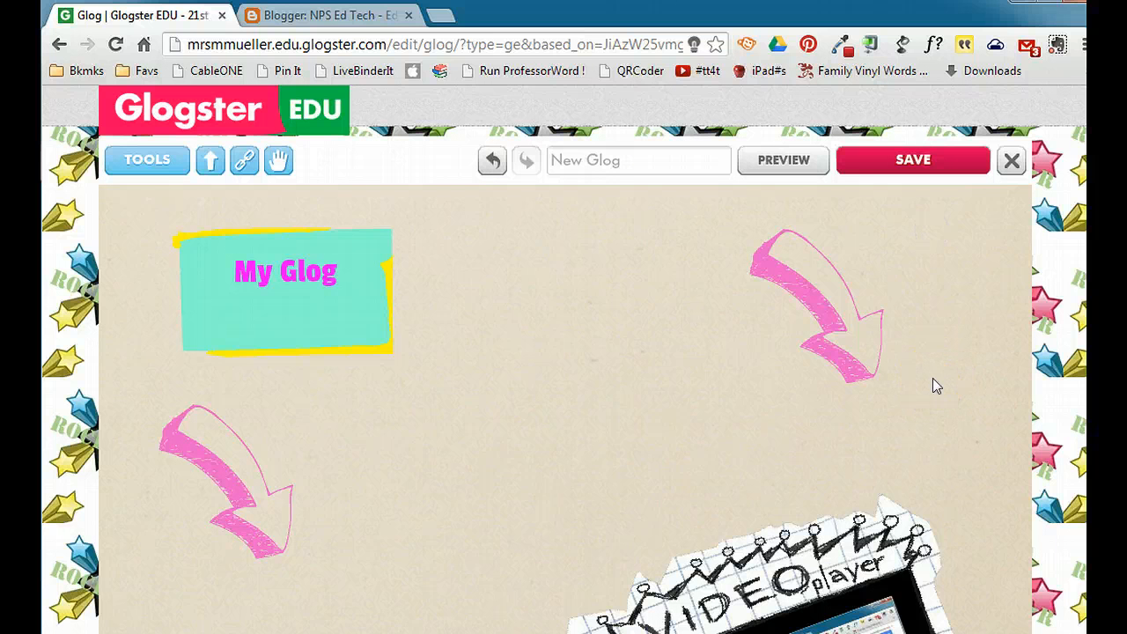
- Save the glog under the name "Practice Glog"
left_click(927, 170)
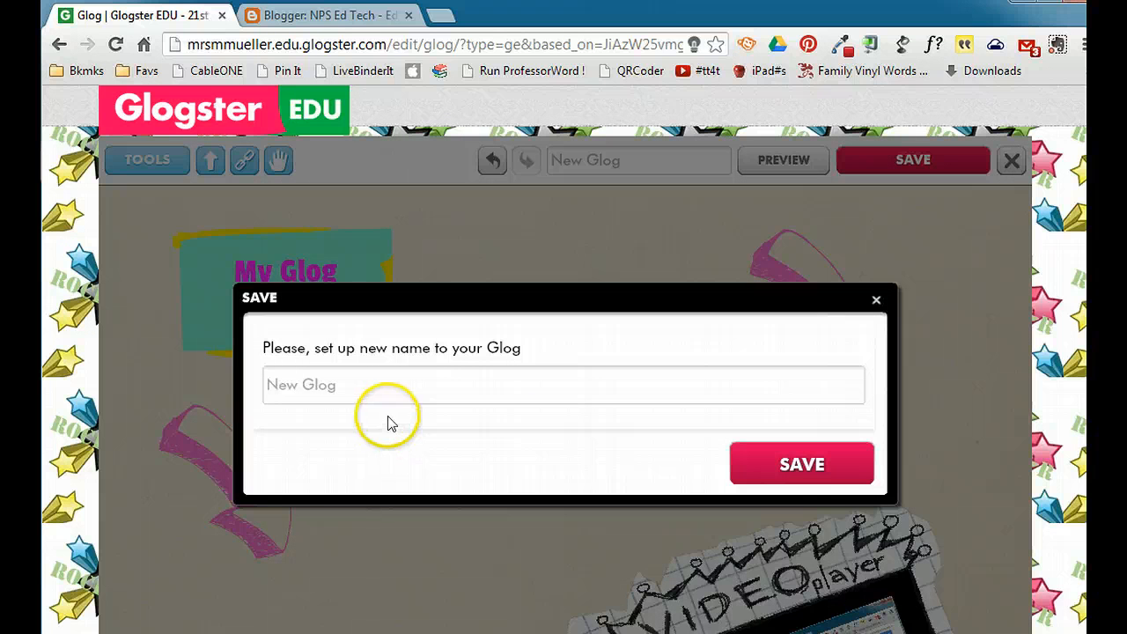
left_click(392, 385)
type("Practice Glog")
left_click(811, 467)
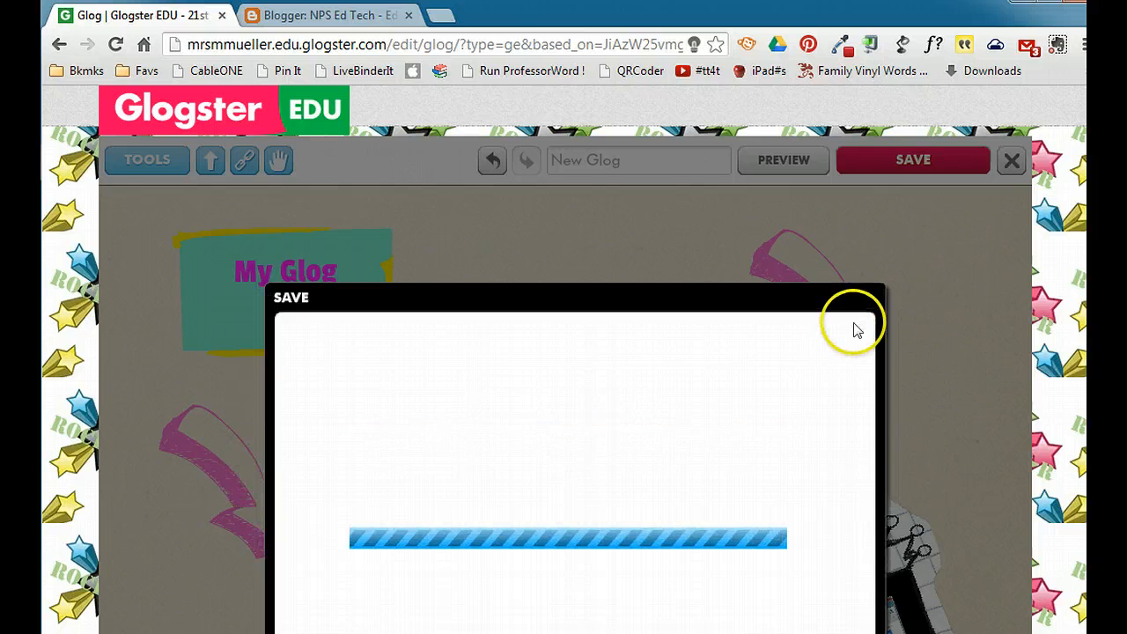
- File the glog under Resources and Tools with subject Training/PD, set its privacy to Unfinished and finish saving
left_click_drag(755, 302, 753, 141)
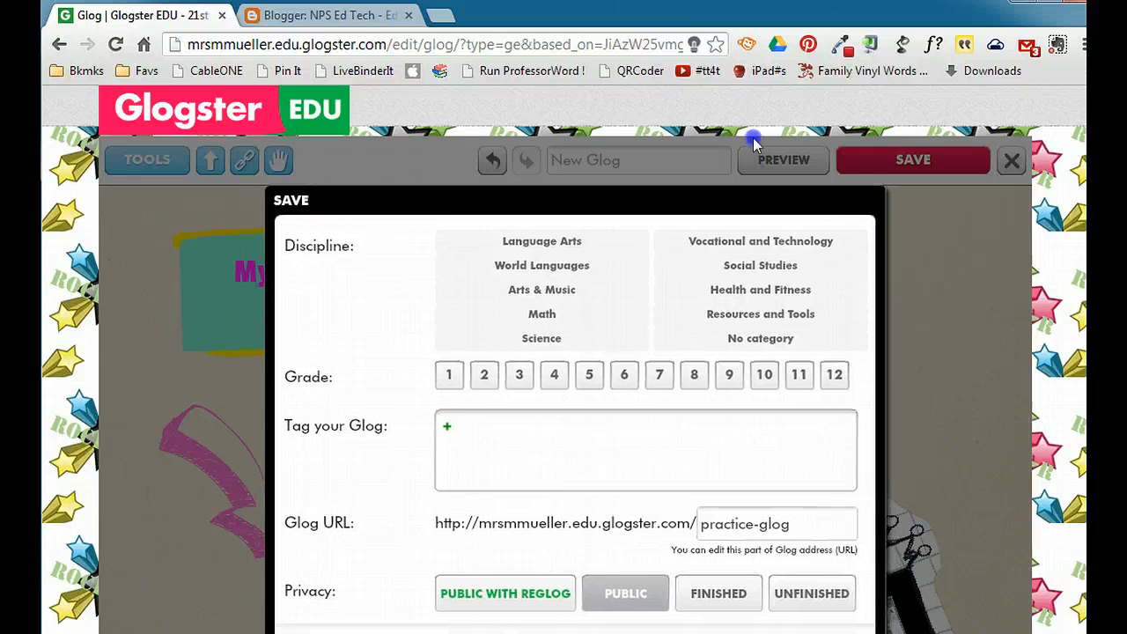
scroll(933, 278, "down", 2)
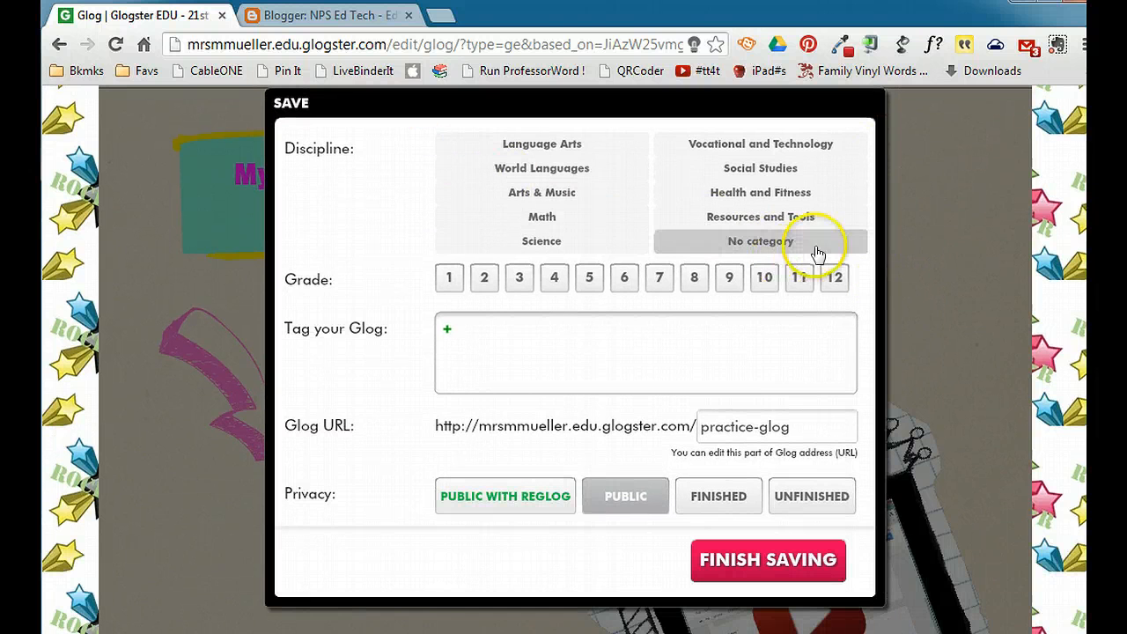
left_click(778, 218)
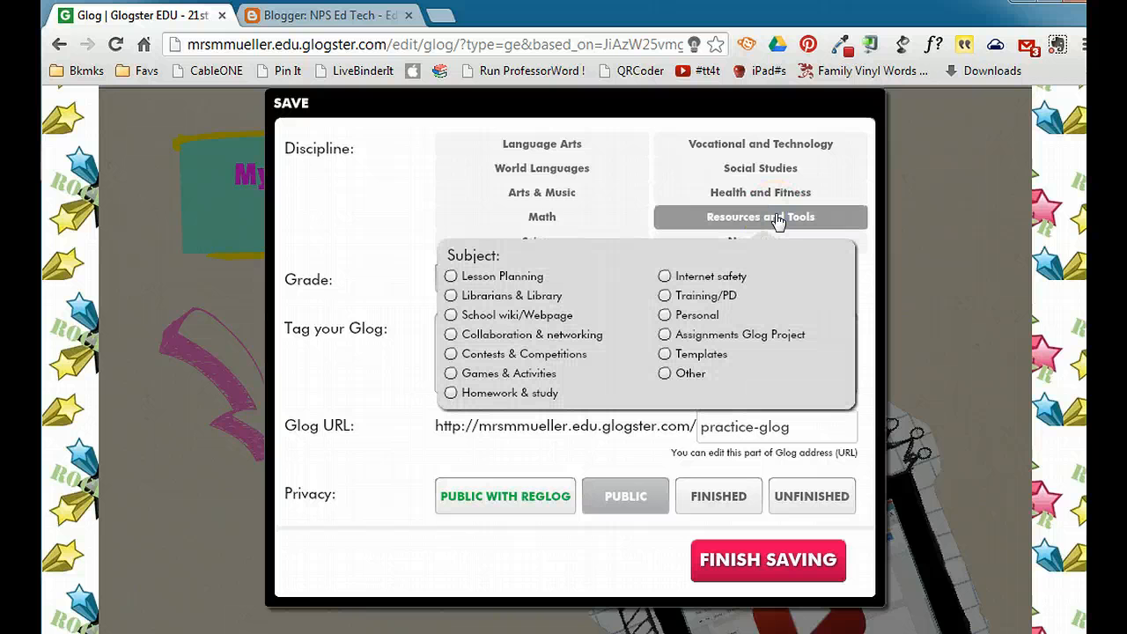
left_click(665, 297)
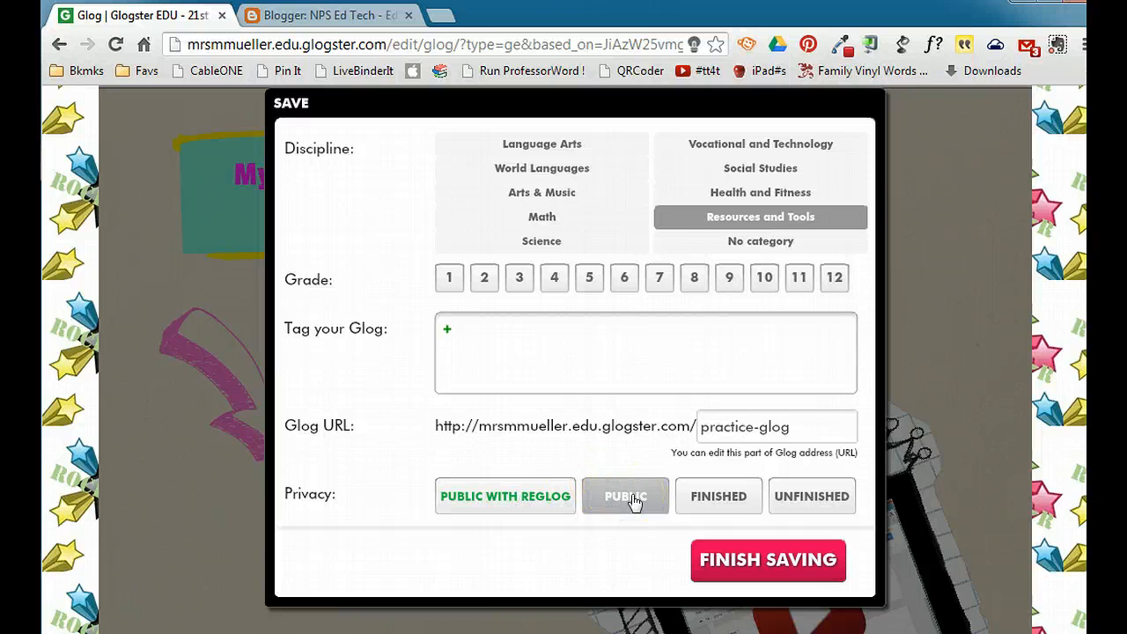
left_click(834, 499)
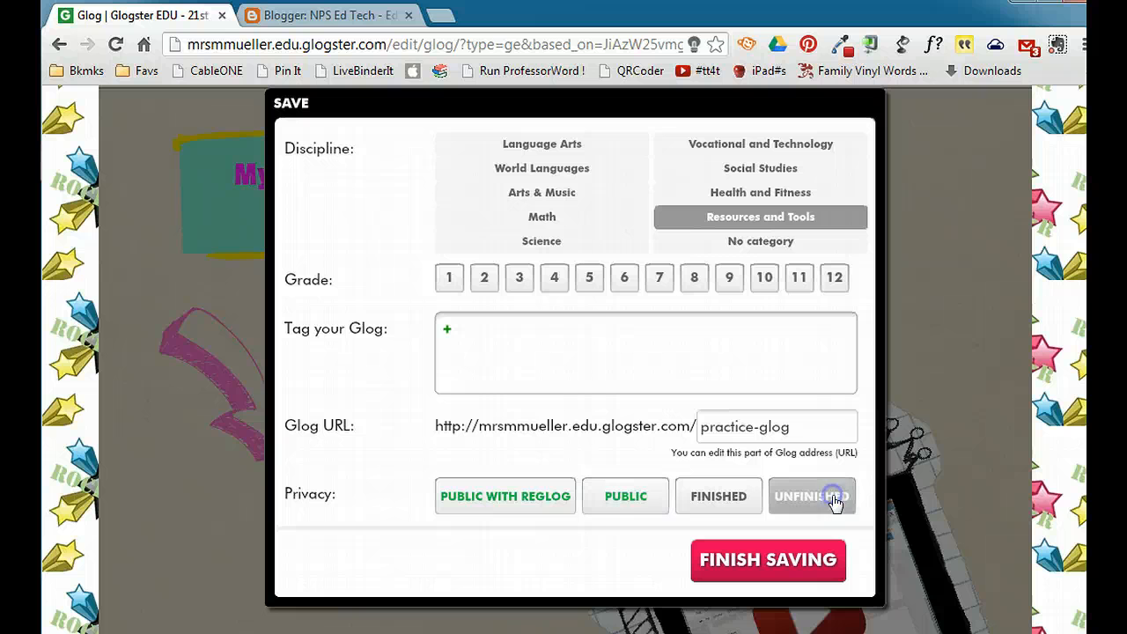
left_click(771, 561)
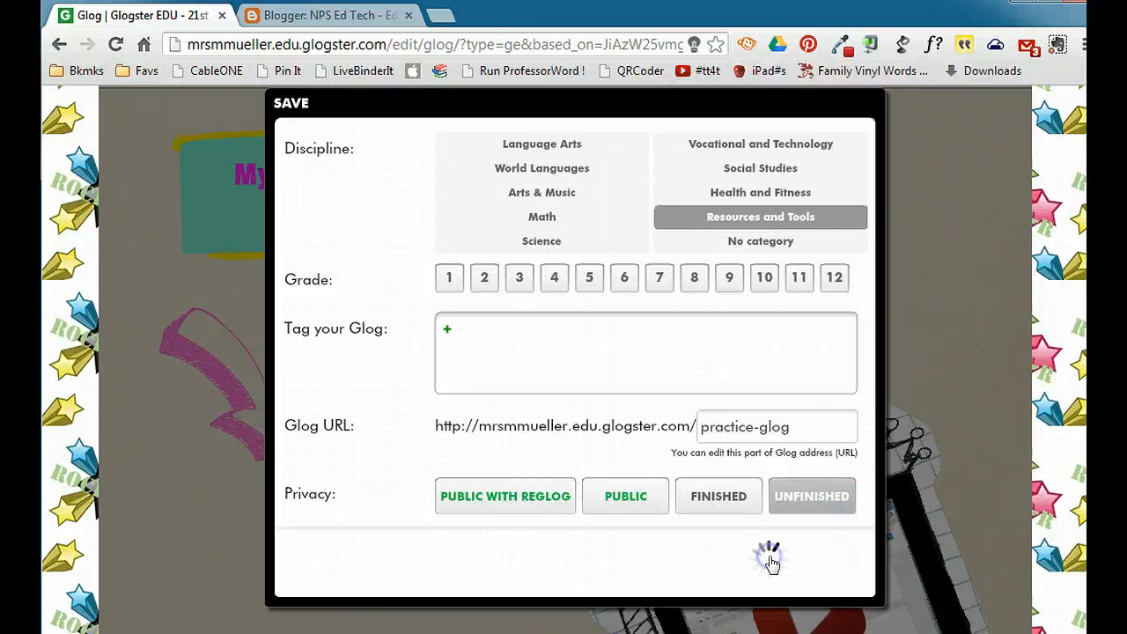